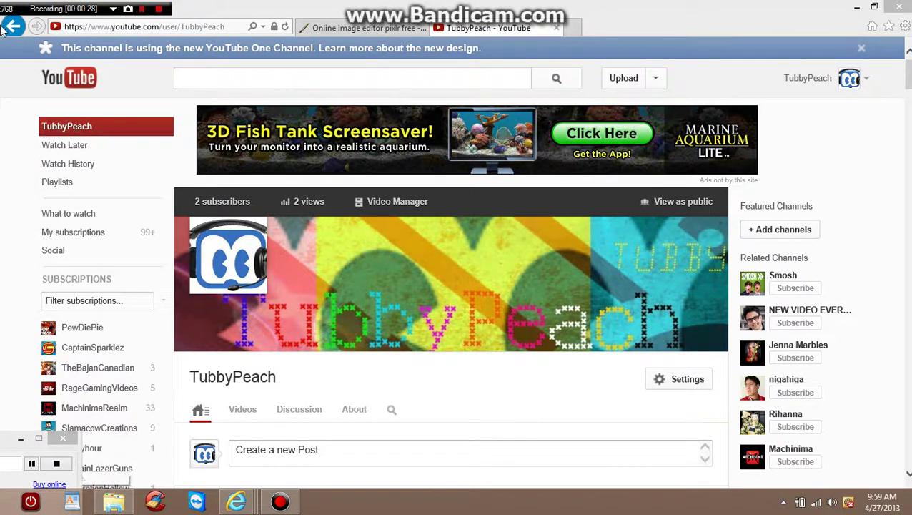
In a new tab, search Google for 'piklr' and open the Pixlr Express result
{"action": "mouse_move", "coordinate": [2, 469]}
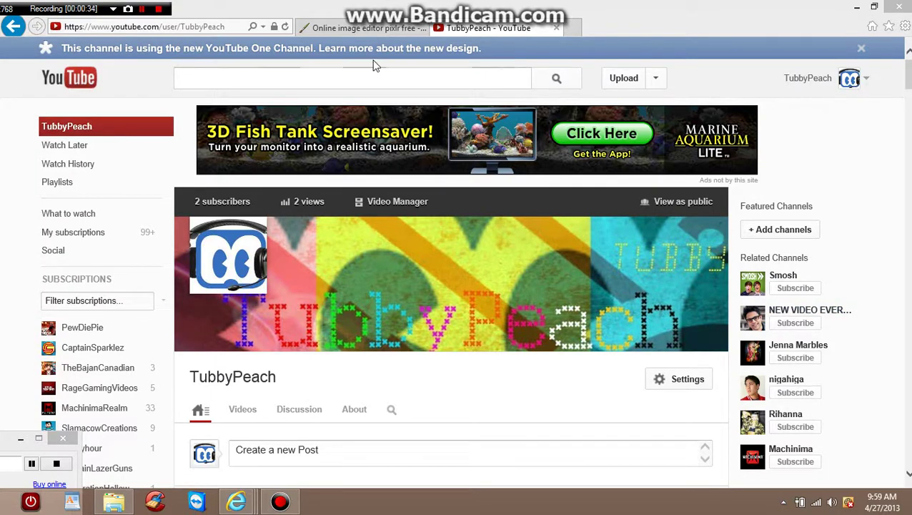
{"action": "left_click", "coordinate": [572, 28]}
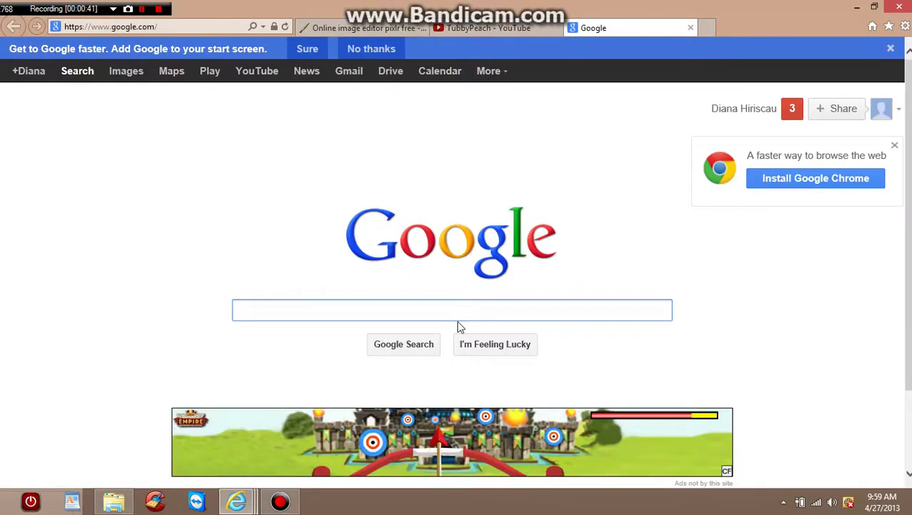
{"action": "type", "text": "pi"}
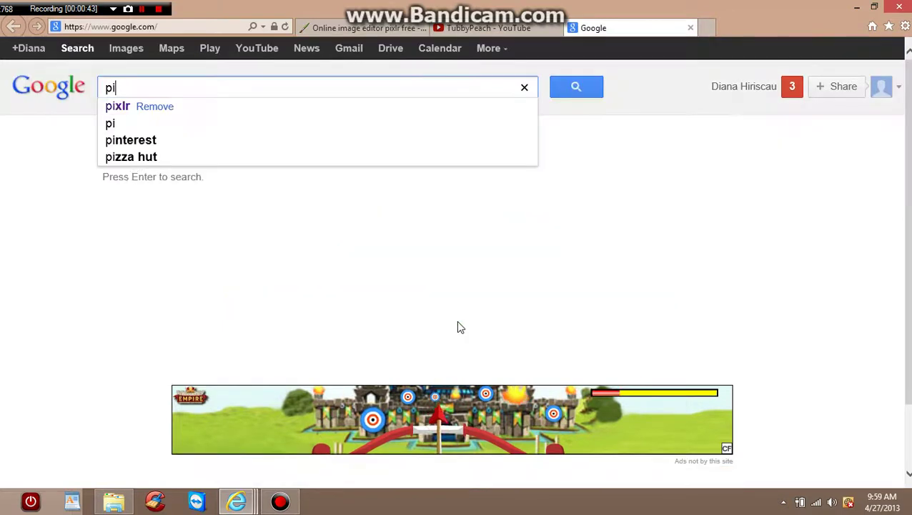
{"action": "type", "text": "kl"}
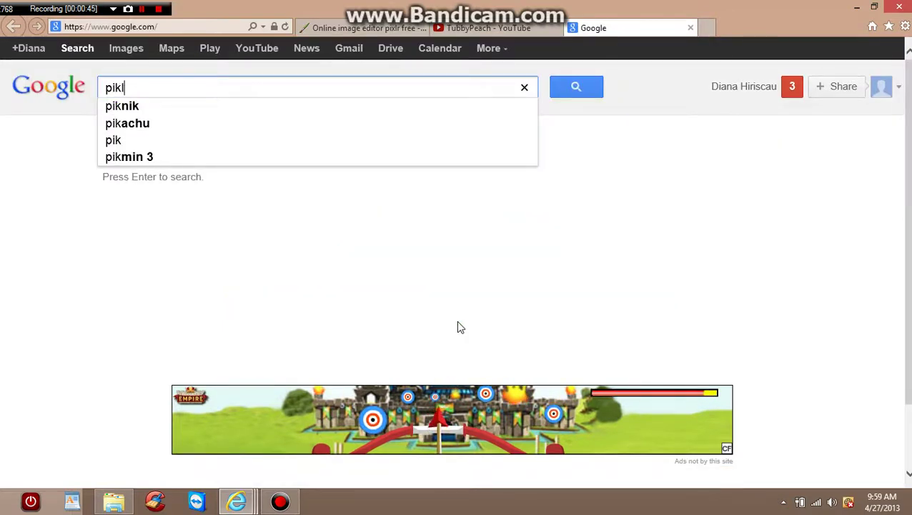
{"action": "type", "text": "r"}
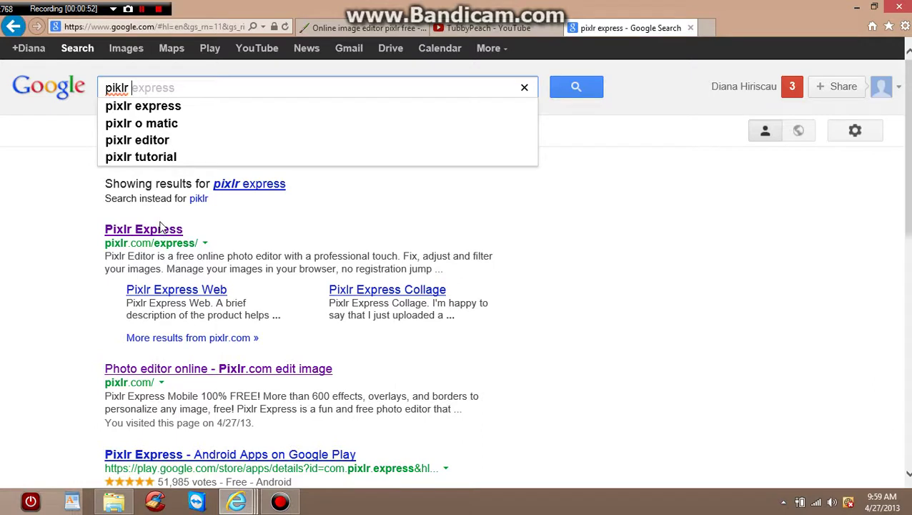
{"action": "left_click", "coordinate": [160, 230]}
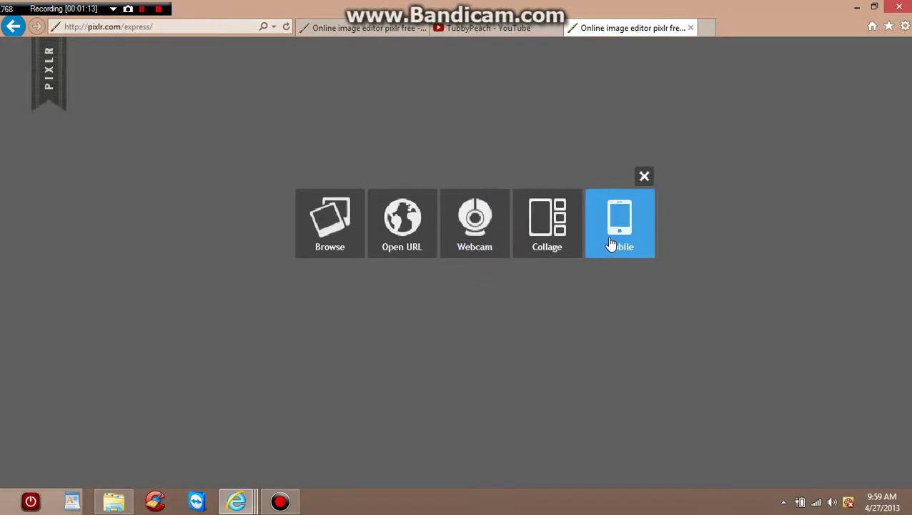
Browse to Libraries > Pictures > Youtube and open the headset logo image 'pic' in the editor
{"action": "left_click", "coordinate": [334, 252]}
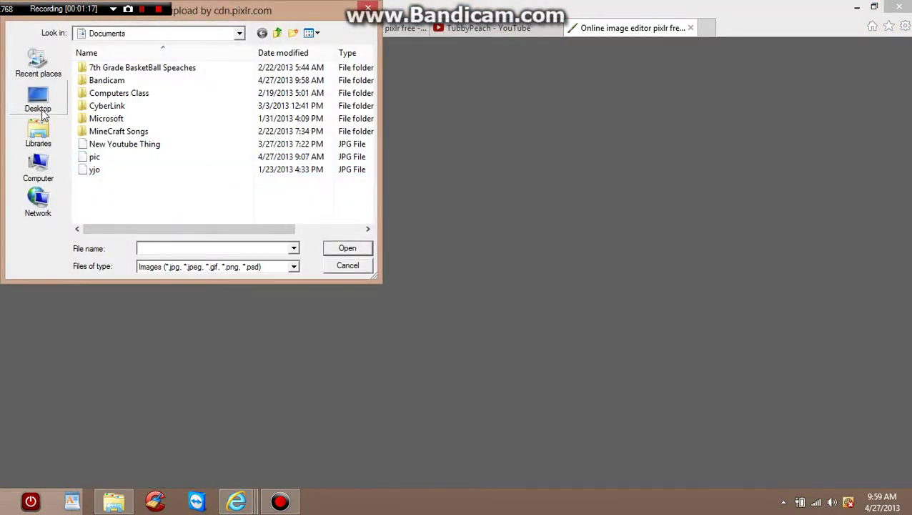
{"action": "left_click", "coordinate": [39, 135]}
{"action": "left_click", "coordinate": [129, 115]}
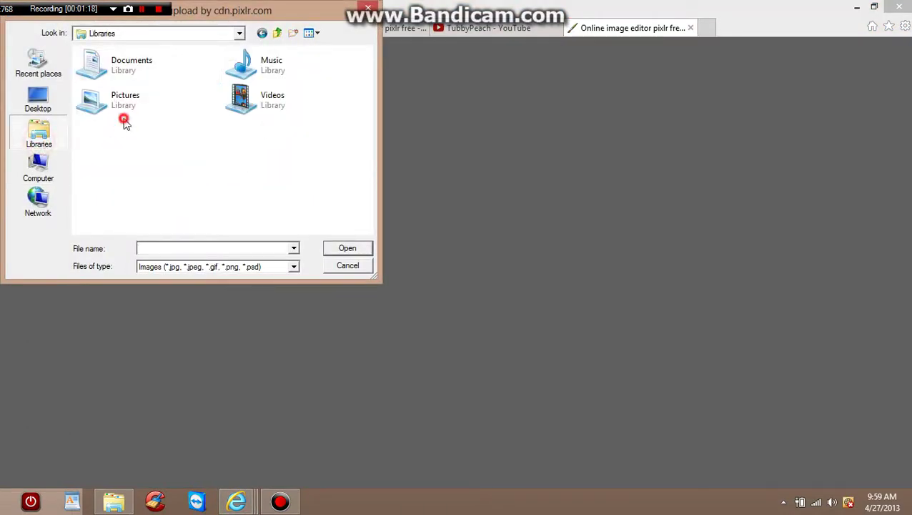
{"action": "left_click", "coordinate": [350, 249]}
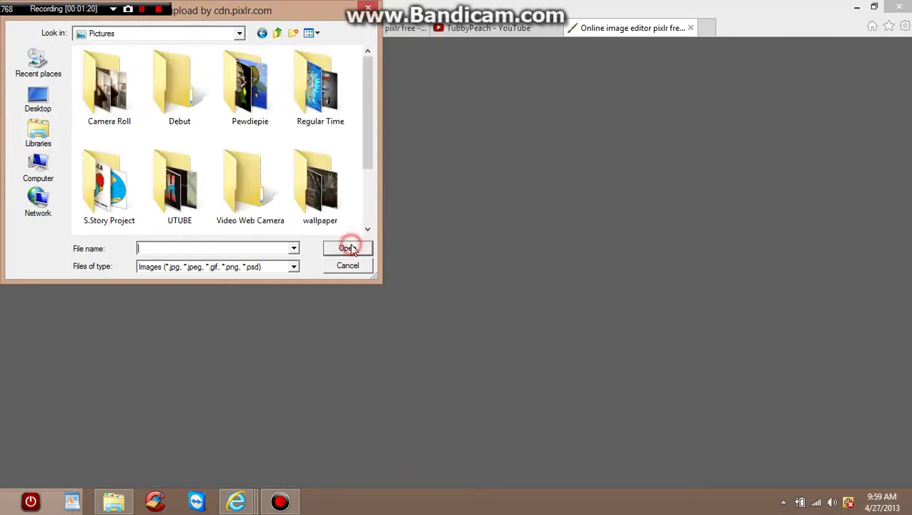
{"action": "left_click_drag", "start_coordinate": [372, 128], "coordinate": [373, 187]}
{"action": "left_click", "coordinate": [109, 192]}
{"action": "left_click", "coordinate": [326, 249]}
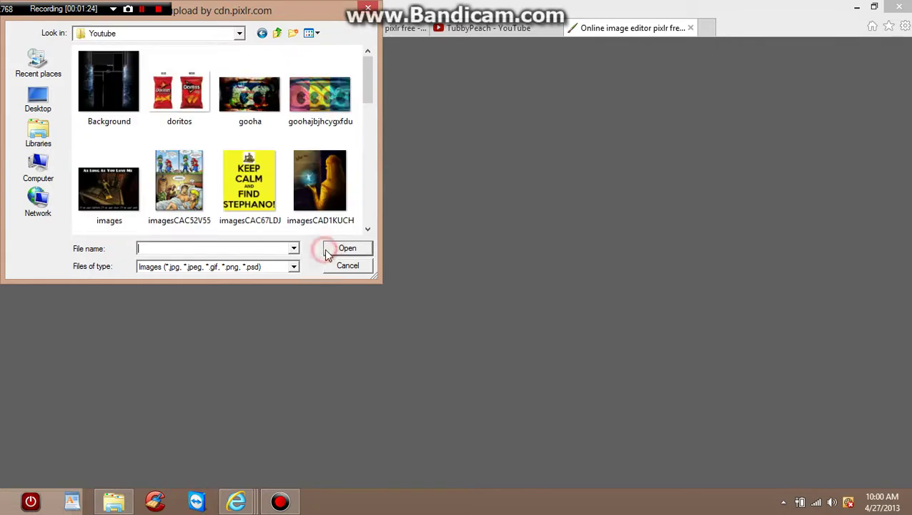
{"action": "left_click_drag", "start_coordinate": [368, 92], "coordinate": [388, 187]}
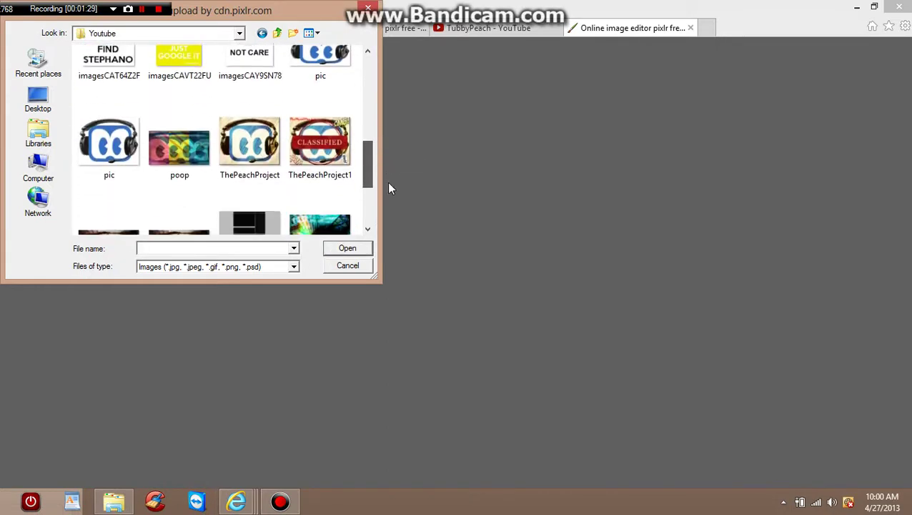
{"action": "left_click", "coordinate": [108, 132]}
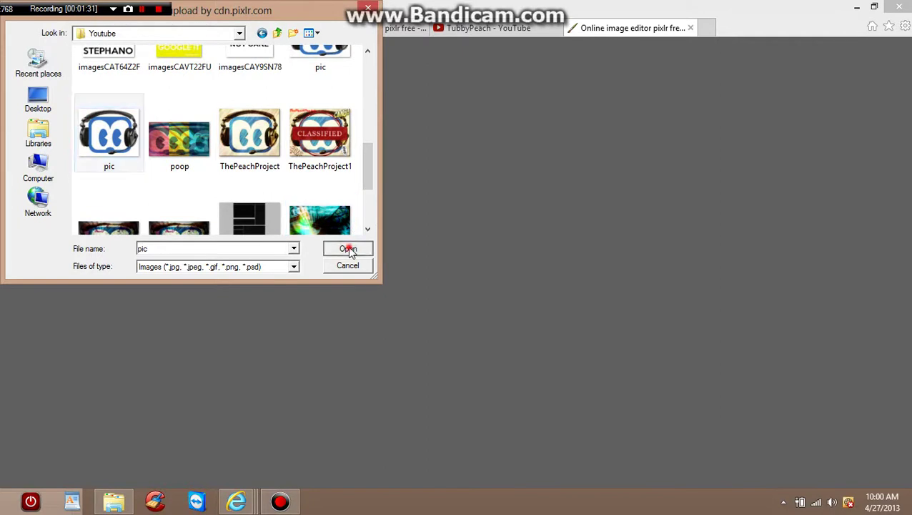
{"action": "left_click", "coordinate": [347, 248]}
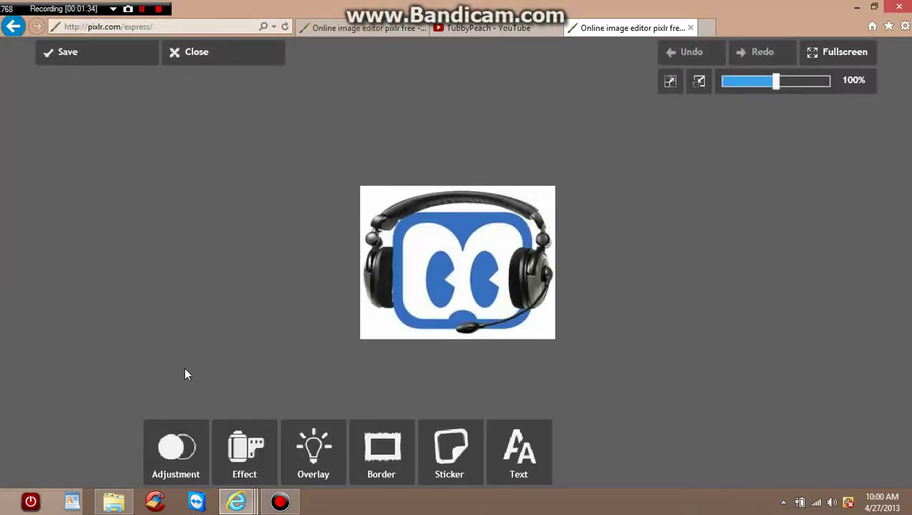
On the YouTube channel page, open Edit channel art > Upload photos and note the 2560 x 1440 size
{"action": "left_click", "coordinate": [521, 26]}
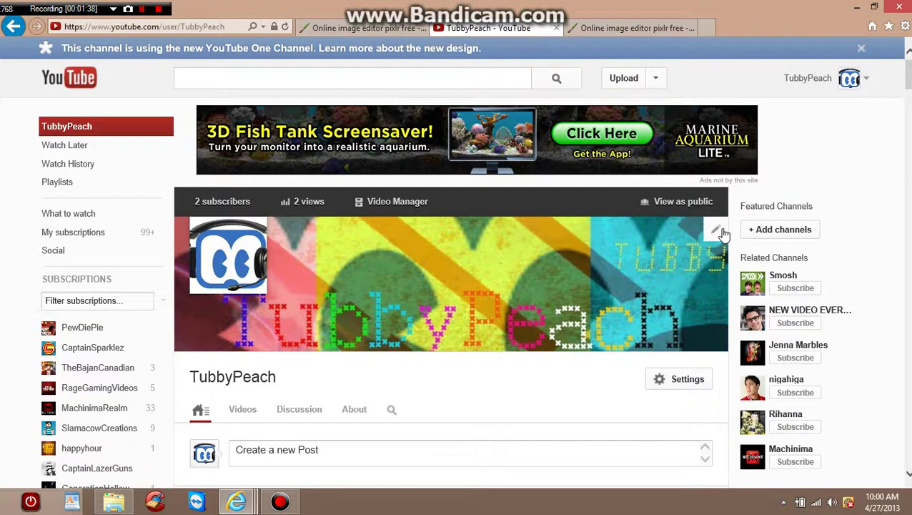
{"action": "left_click", "coordinate": [715, 231]}
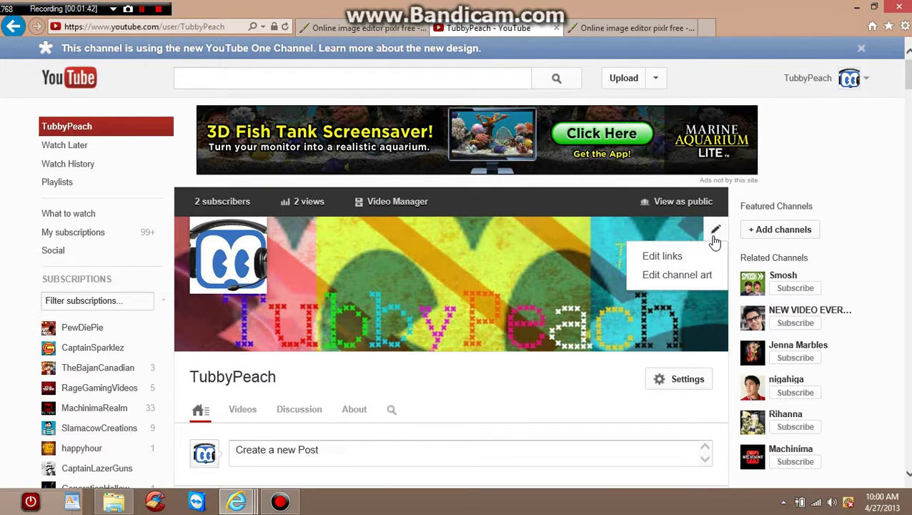
{"action": "left_click", "coordinate": [691, 277]}
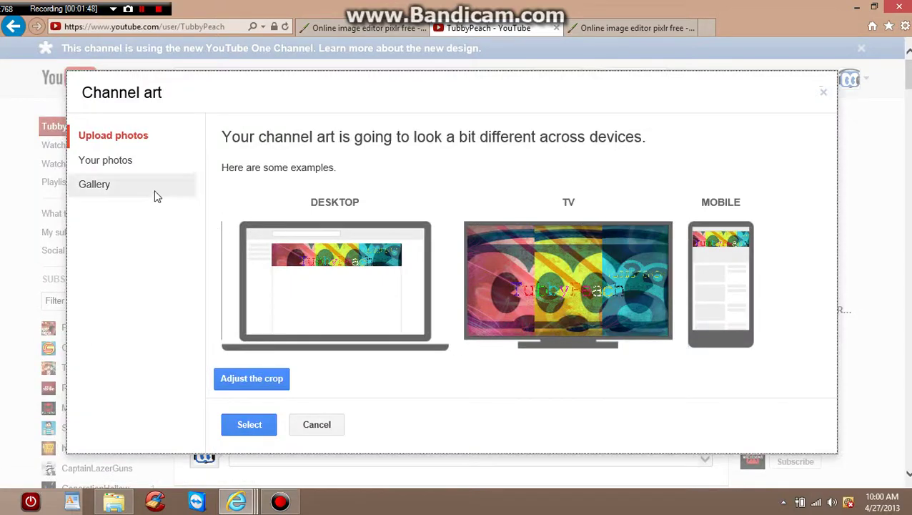
{"action": "left_click", "coordinate": [128, 142]}
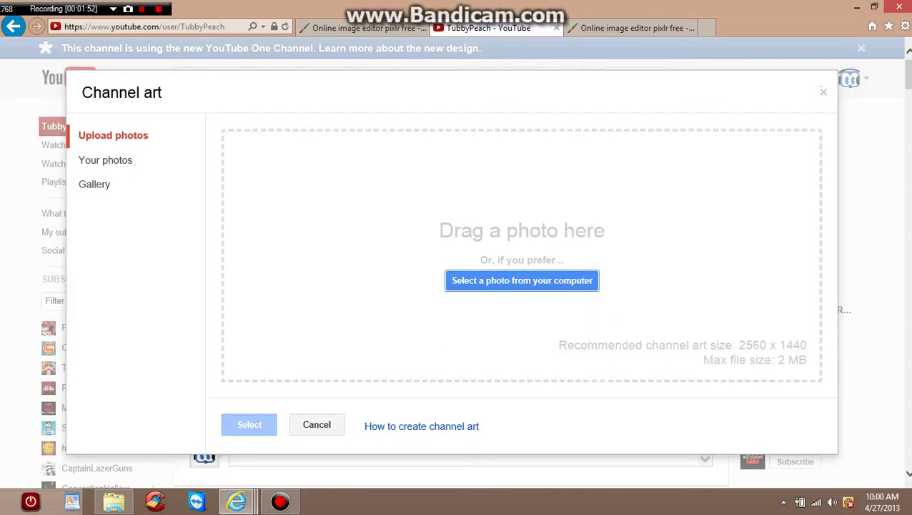
{"action": "left_click_drag", "start_coordinate": [740, 345], "coordinate": [807, 348]}
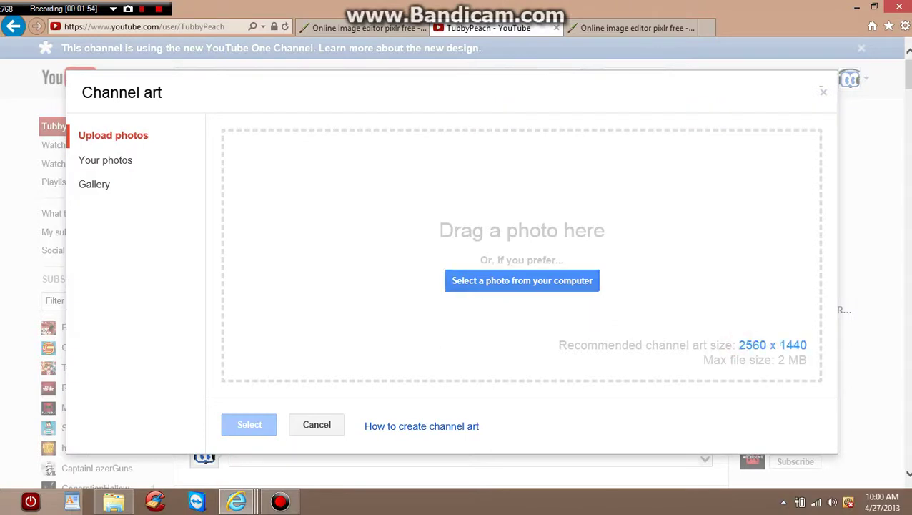
{"action": "left_click", "coordinate": [811, 329]}
{"action": "left_click_drag", "start_coordinate": [739, 345], "coordinate": [808, 345]}
Trial-upload the goohajbjhcygxfdu banner, adjust its crop box, then cancel and return to Pixlr Express
{"action": "left_click", "coordinate": [566, 281]}
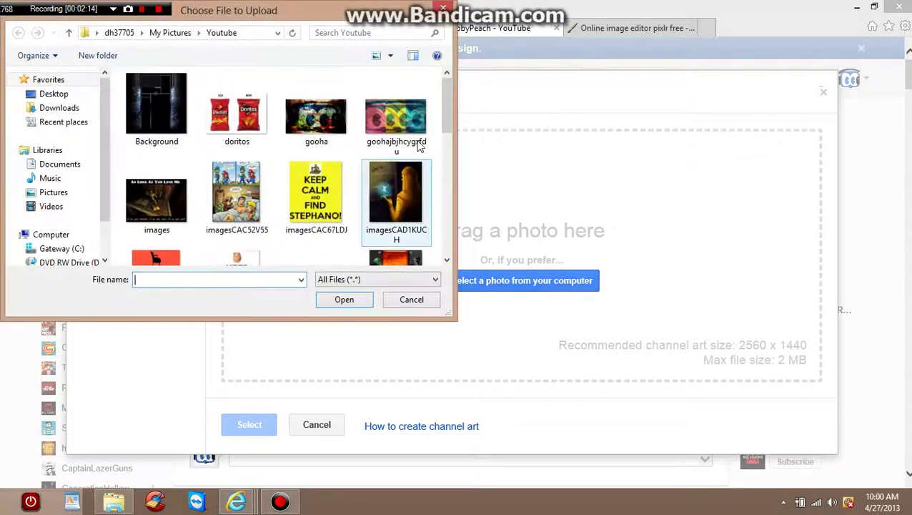
{"action": "left_click", "coordinate": [393, 117]}
{"action": "left_click", "coordinate": [358, 299]}
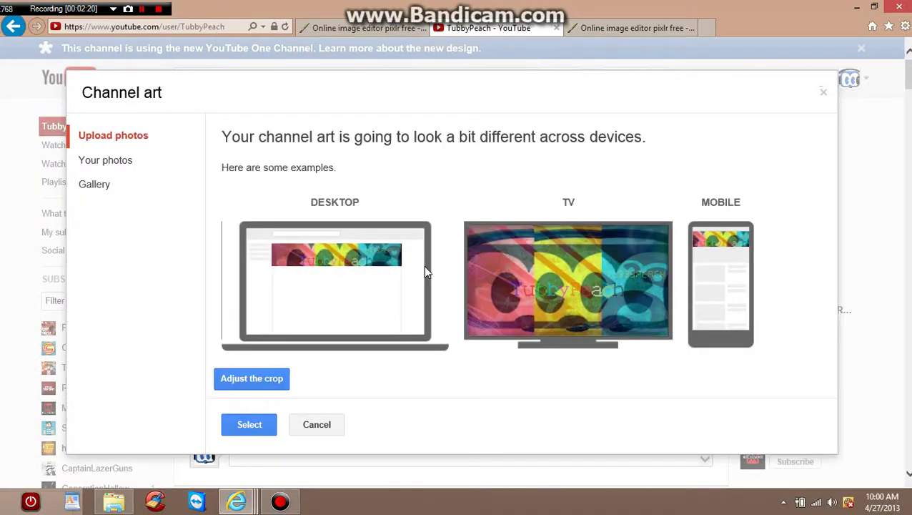
{"action": "left_click", "coordinate": [274, 379]}
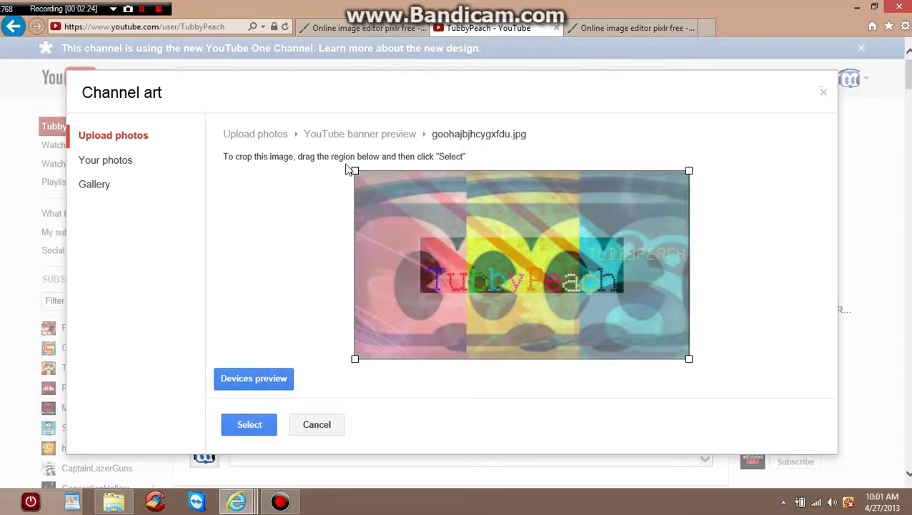
{"action": "left_click_drag", "start_coordinate": [356, 171], "coordinate": [411, 204]}
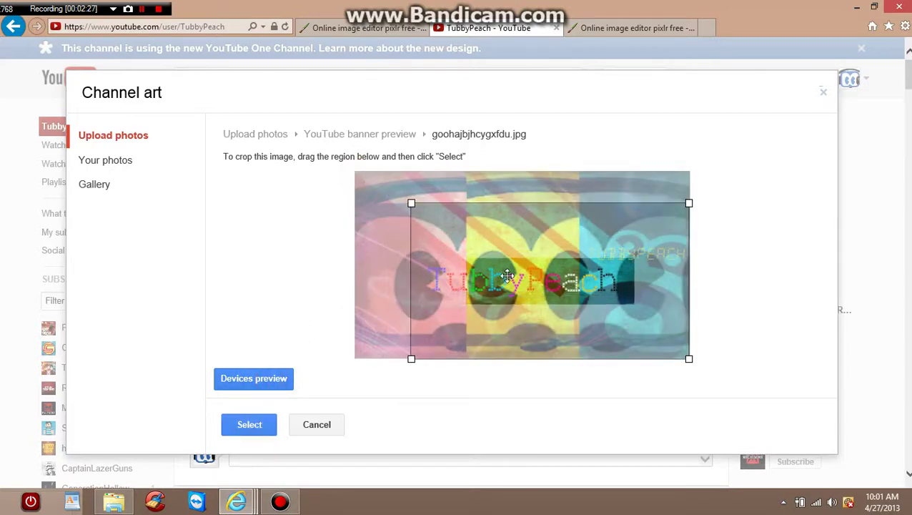
{"action": "left_click_drag", "start_coordinate": [551, 292], "coordinate": [518, 285]}
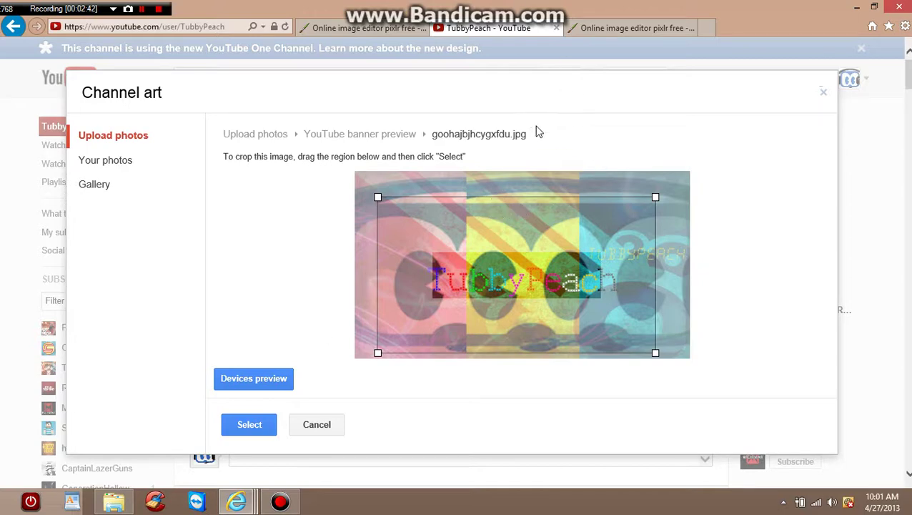
{"action": "left_click", "coordinate": [316, 438]}
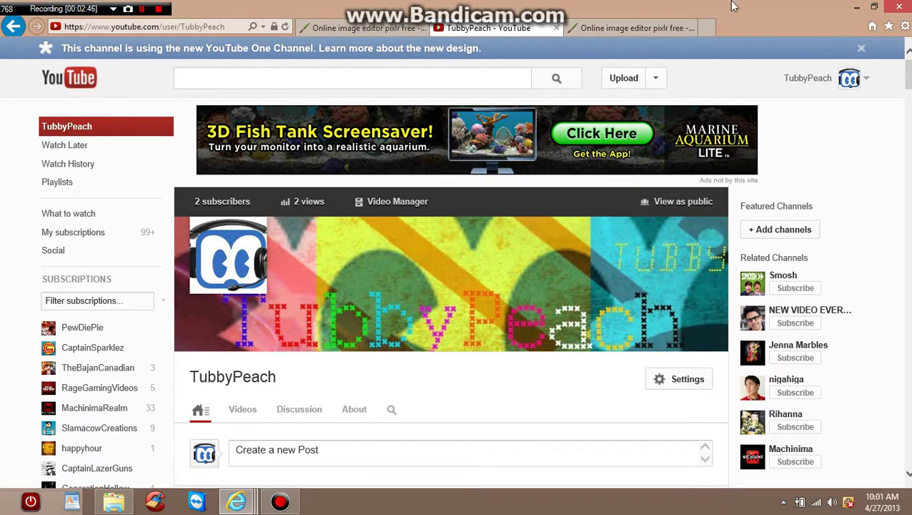
{"action": "left_click", "coordinate": [633, 29]}
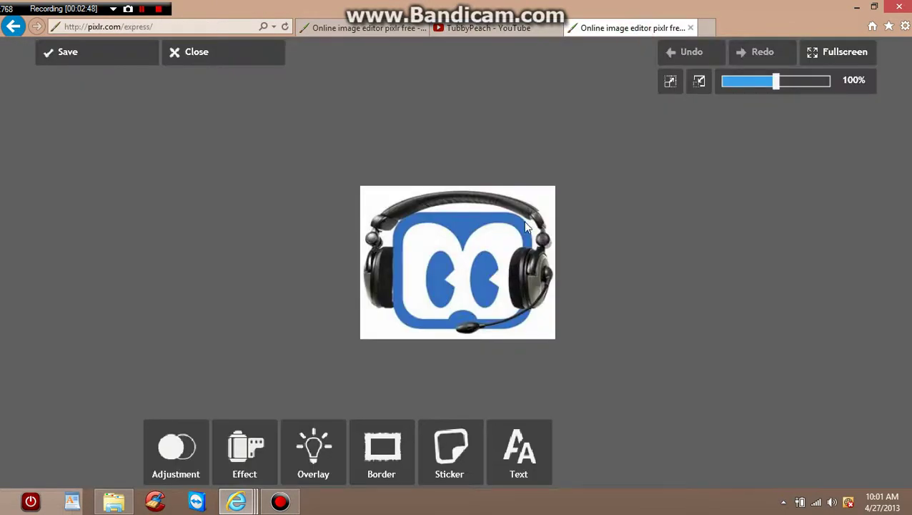
Reopen YouTube's channel art Upload photos panel to recheck the 2560 x 1440 recommended size
{"action": "left_click", "coordinate": [490, 29]}
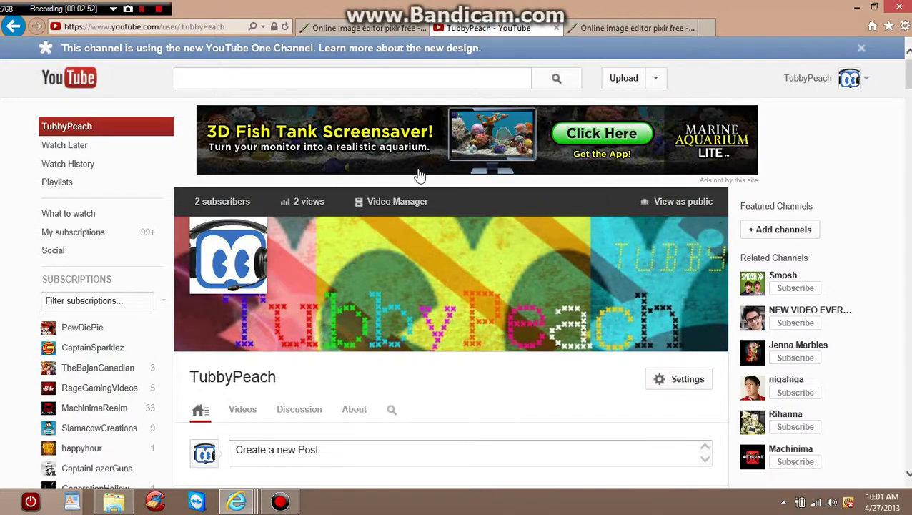
{"action": "left_click", "coordinate": [709, 233]}
{"action": "left_click", "coordinate": [714, 230]}
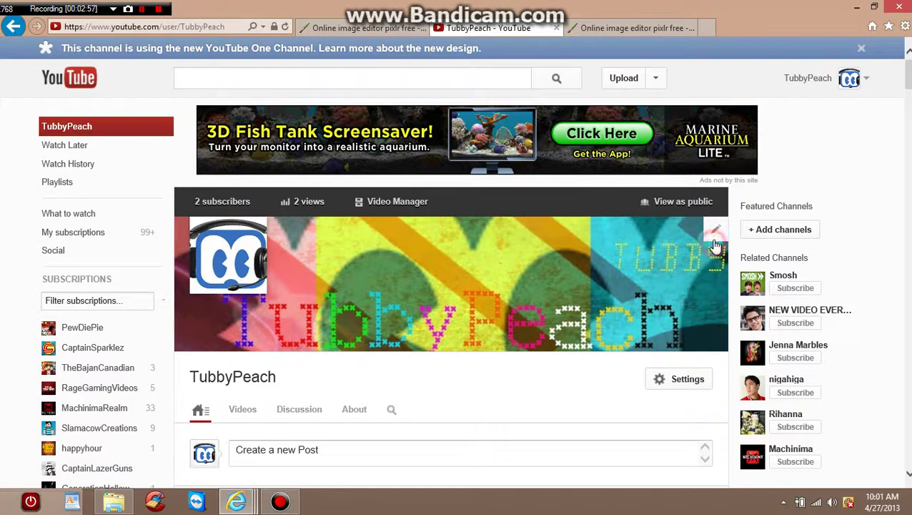
{"action": "left_click", "coordinate": [715, 231]}
{"action": "left_click", "coordinate": [693, 277]}
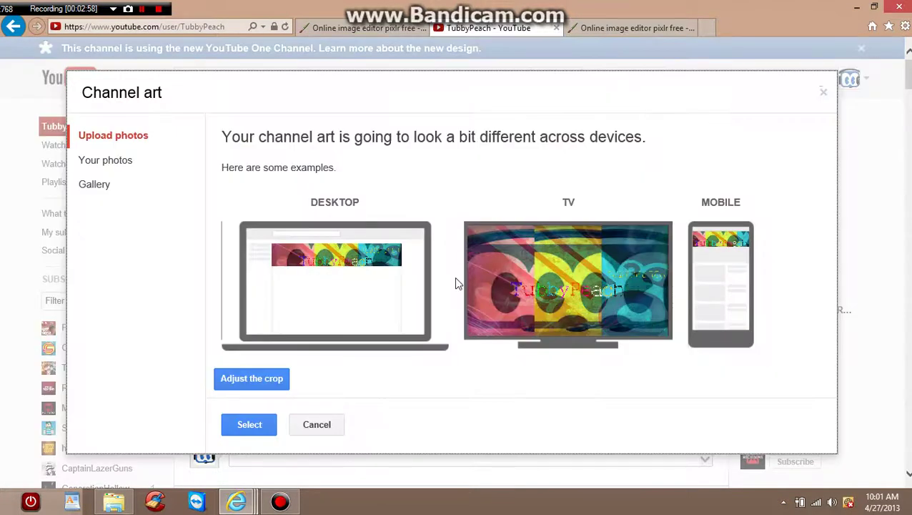
{"action": "left_click", "coordinate": [101, 135]}
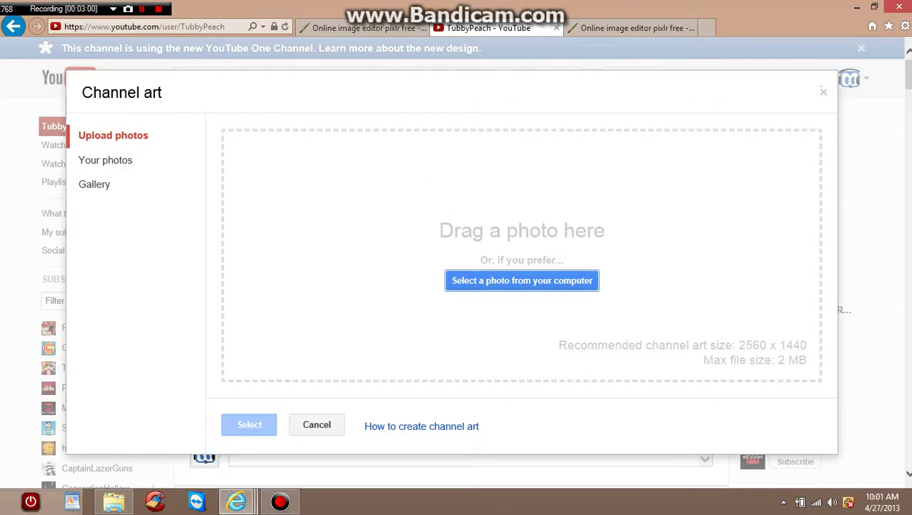
{"action": "left_click_drag", "start_coordinate": [737, 343], "coordinate": [807, 345]}
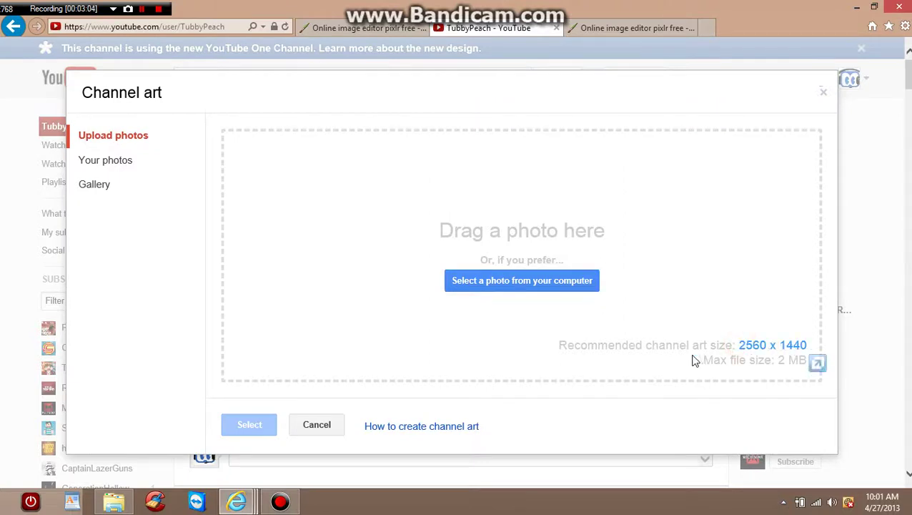
{"action": "left_click", "coordinate": [629, 28]}
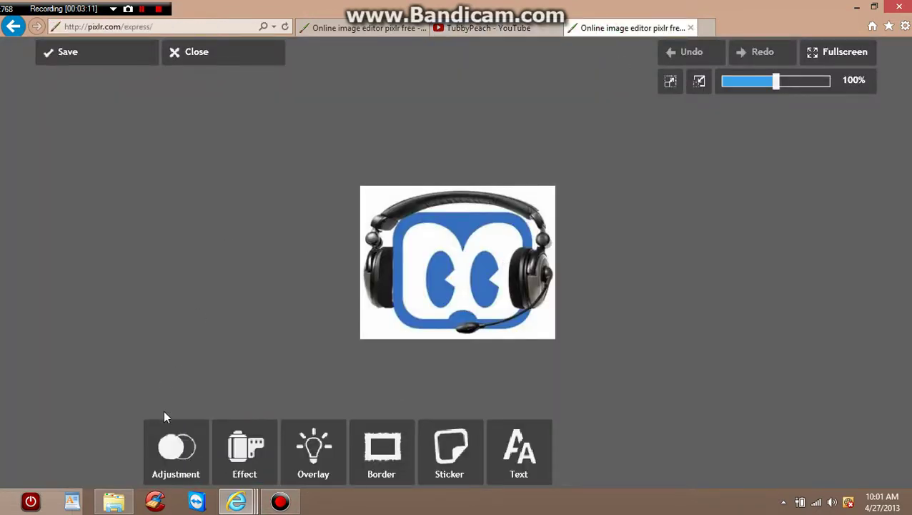
Resize the headset logo to width 2560 and height 1440 with Keep proportions turned off
{"action": "left_click", "coordinate": [169, 450]}
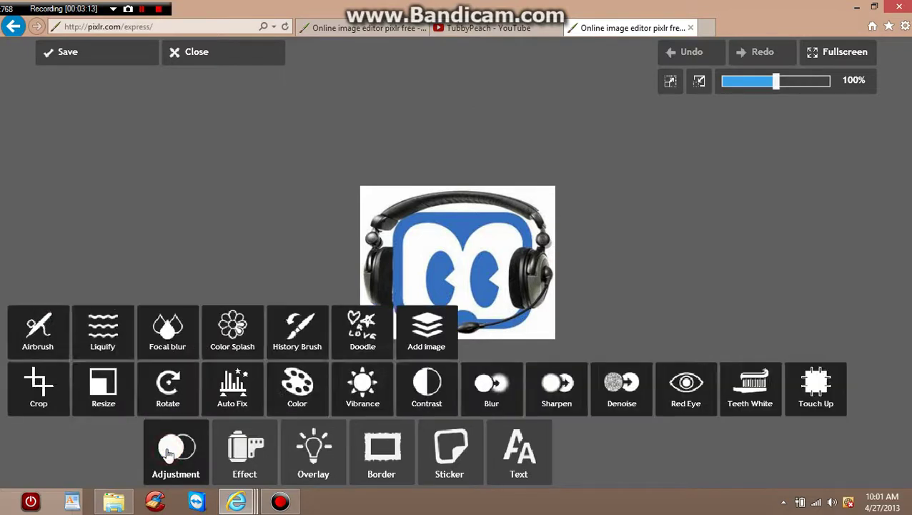
{"action": "left_click", "coordinate": [103, 405]}
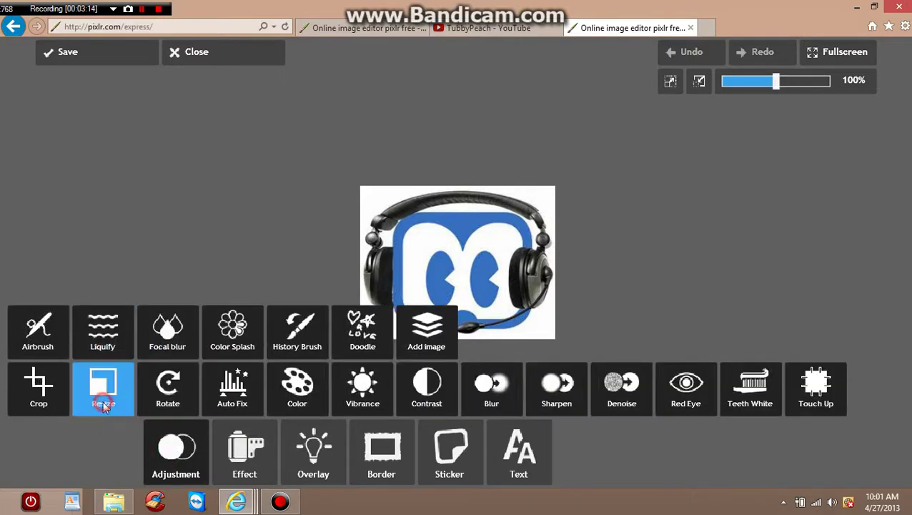
{"action": "left_click", "coordinate": [373, 443]}
{"action": "key", "text": "BackSpace"}
{"action": "type", "text": "60"}
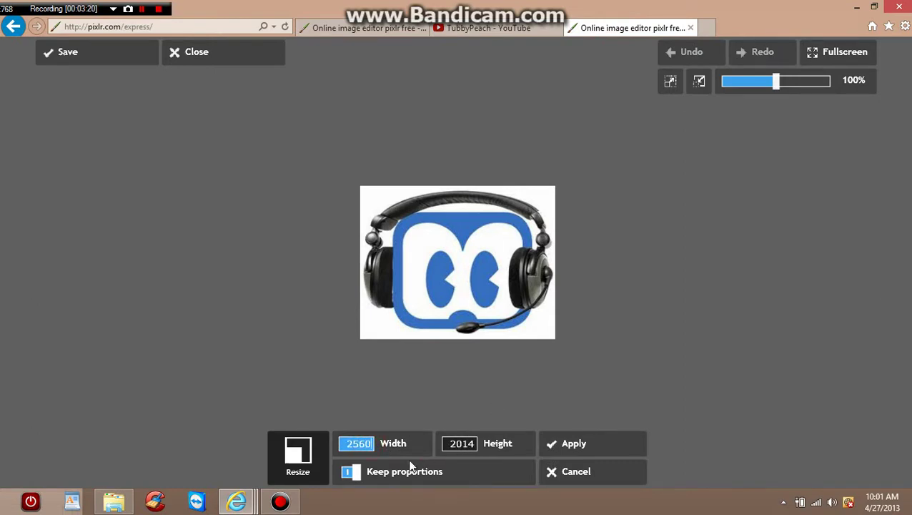
{"action": "left_click", "coordinate": [428, 449]}
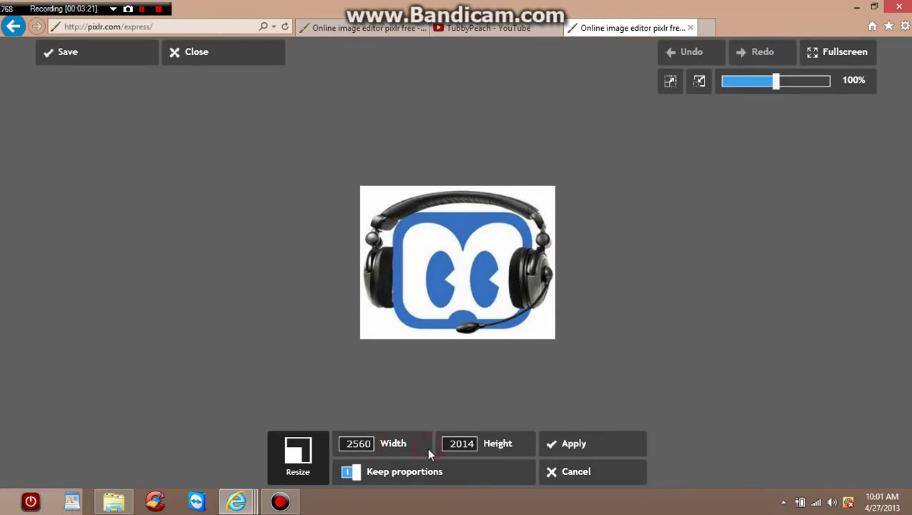
{"action": "left_click", "coordinate": [475, 444]}
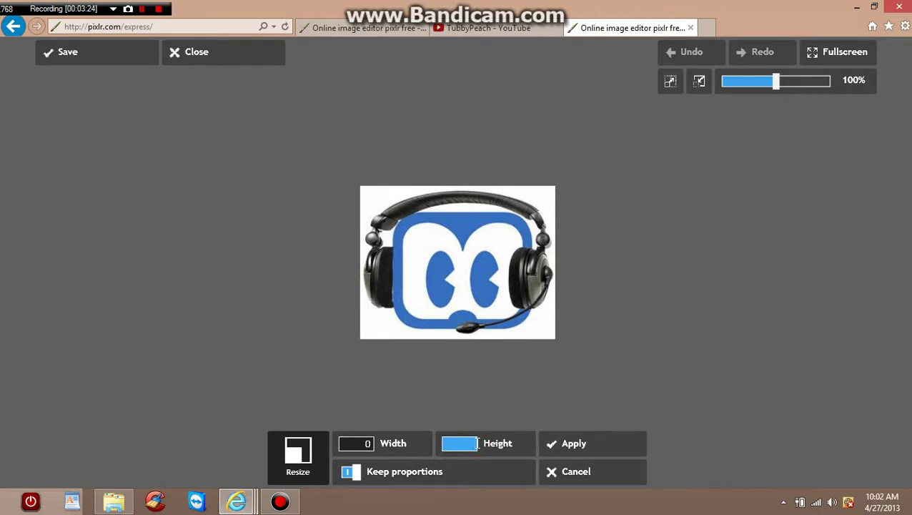
{"action": "type", "text": "1440"}
{"action": "left_click", "coordinate": [358, 474]}
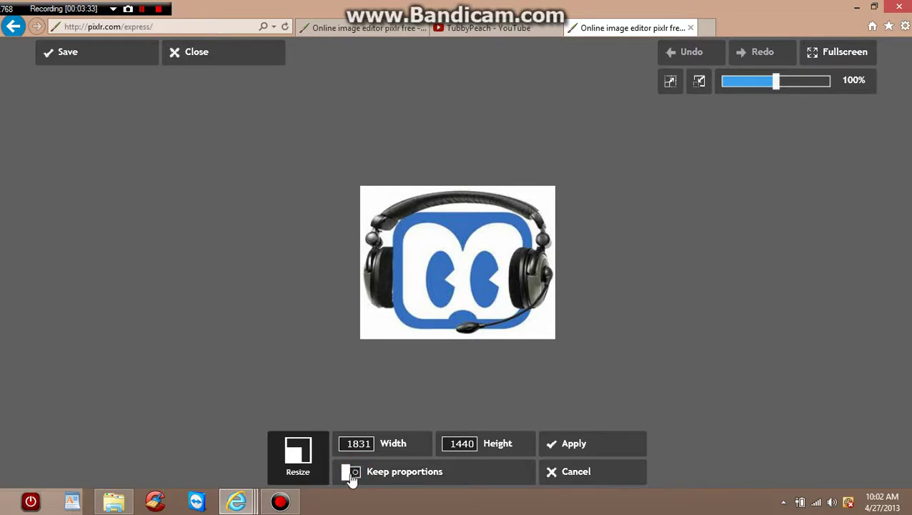
{"action": "left_click", "coordinate": [370, 445]}
{"action": "type", "text": "2560"}
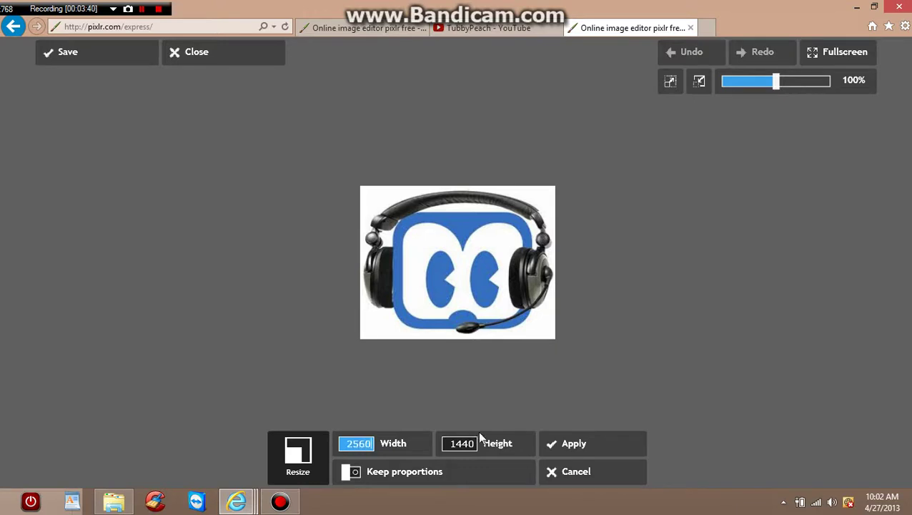
Apply the 2560 x 1440 resize and fit the whole image in view
{"action": "left_click", "coordinate": [570, 443]}
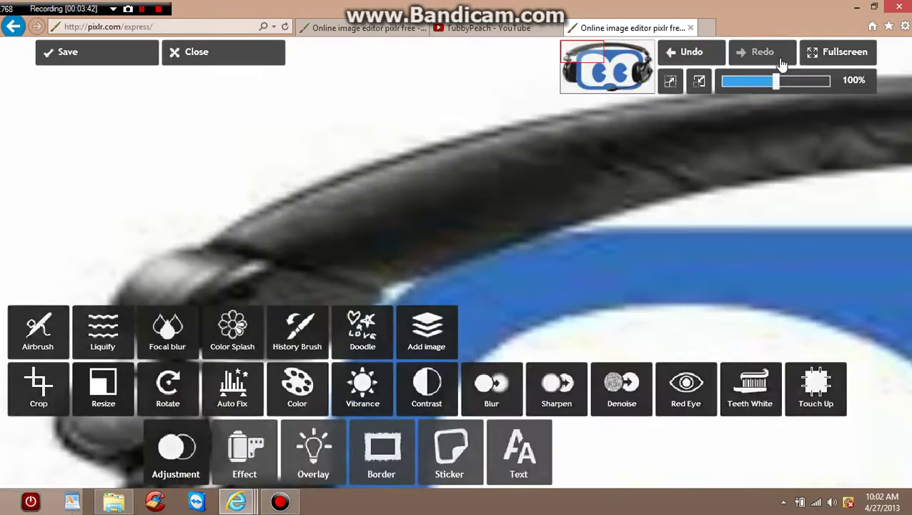
{"action": "left_click", "coordinate": [700, 81]}
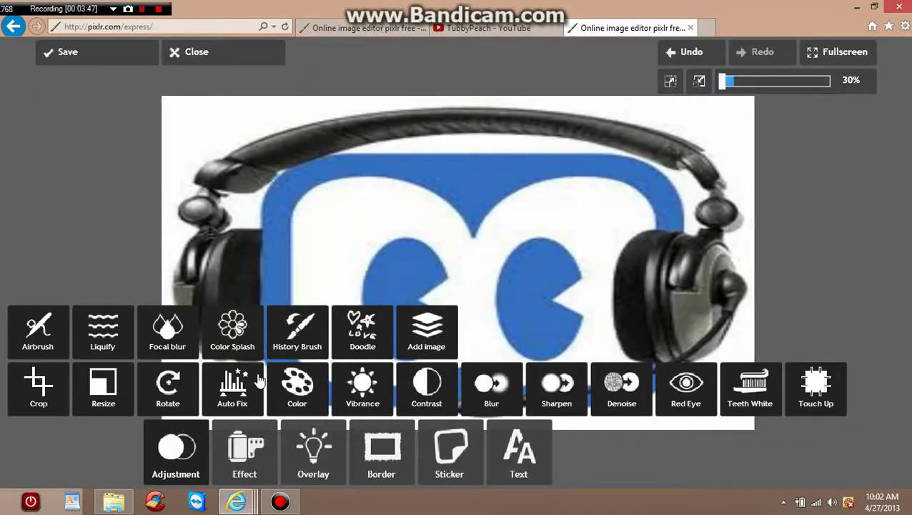
{"action": "left_click", "coordinate": [204, 456]}
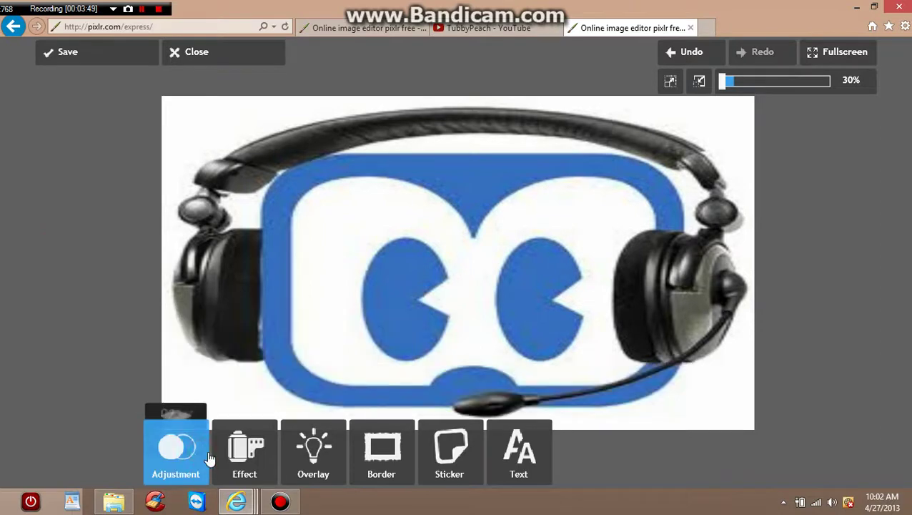
Browse the Creative effect thumbnails and cancel without applying any effect
{"action": "left_click", "coordinate": [272, 452]}
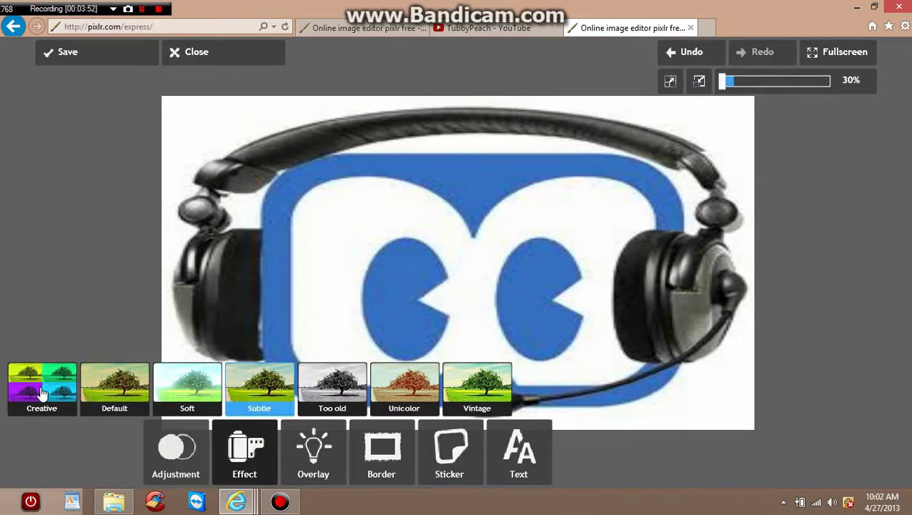
{"action": "left_click", "coordinate": [29, 386]}
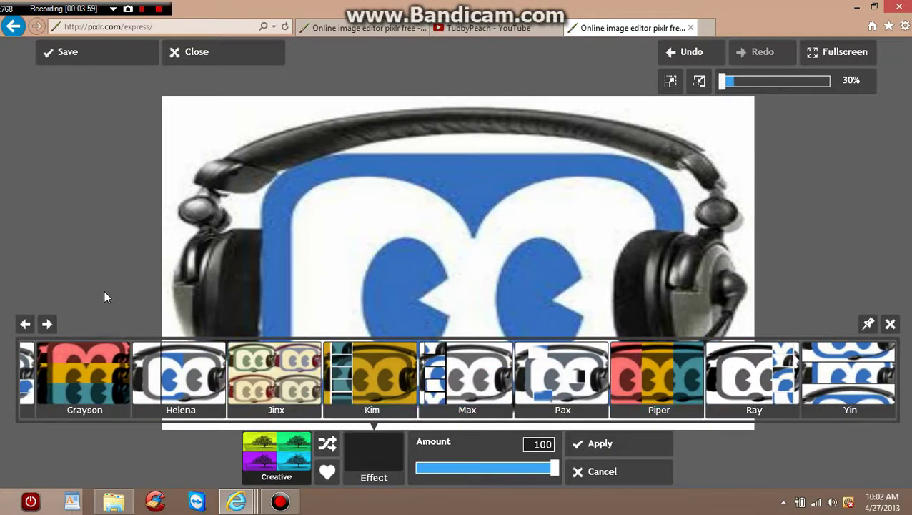
{"action": "left_click", "coordinate": [47, 324]}
{"action": "left_click", "coordinate": [25, 325]}
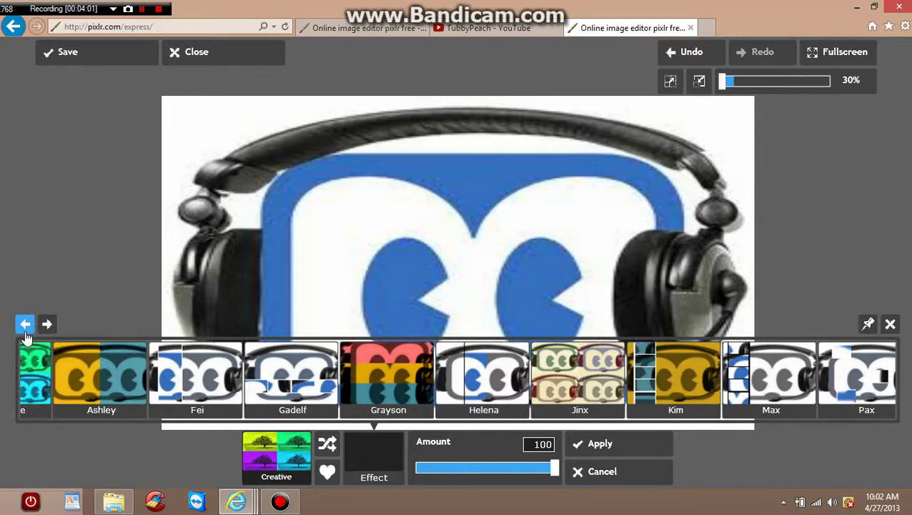
{"action": "left_click", "coordinate": [890, 323]}
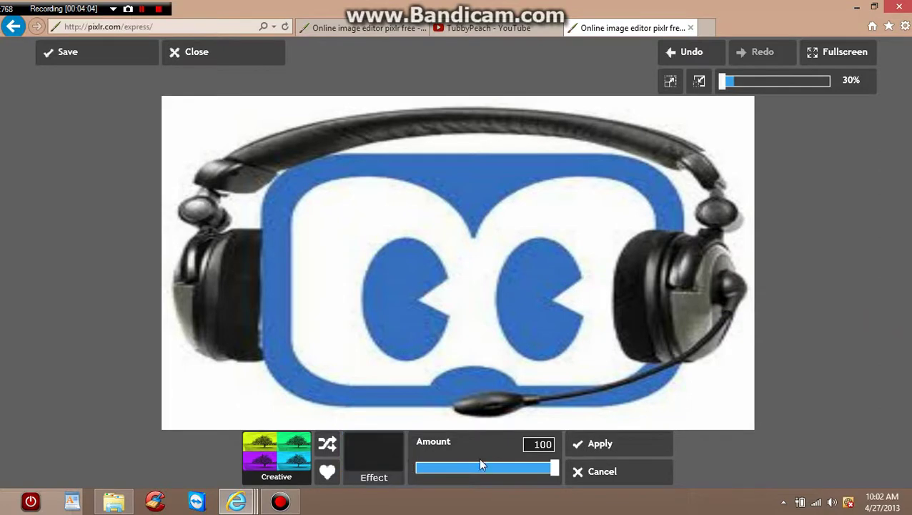
{"action": "left_click", "coordinate": [604, 470]}
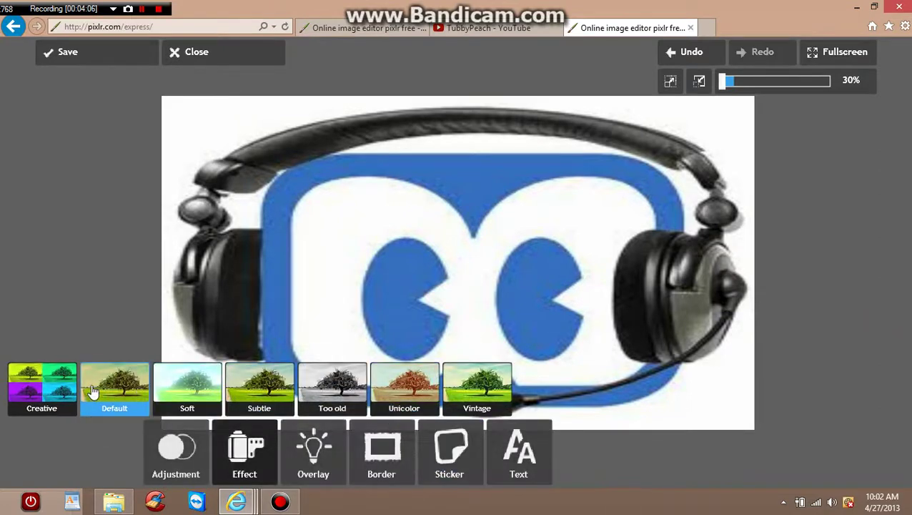
{"action": "left_click", "coordinate": [109, 378]}
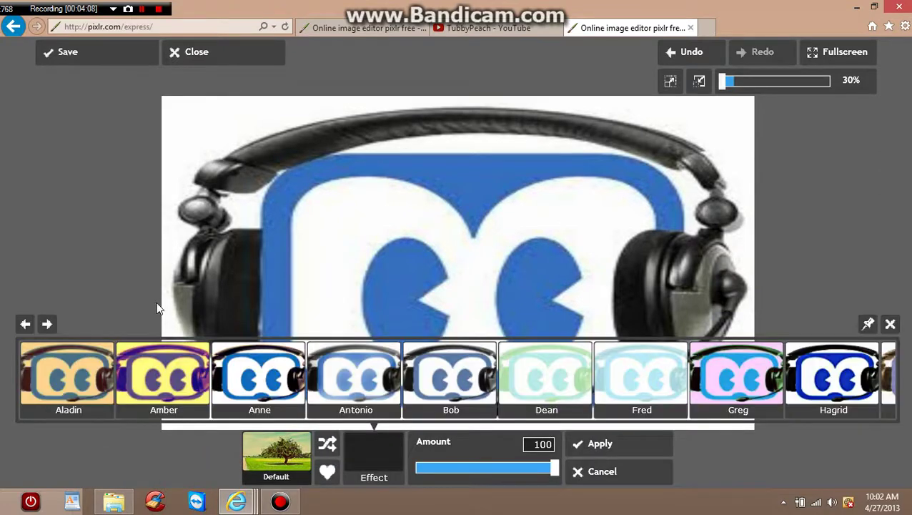
{"action": "left_click", "coordinate": [47, 326]}
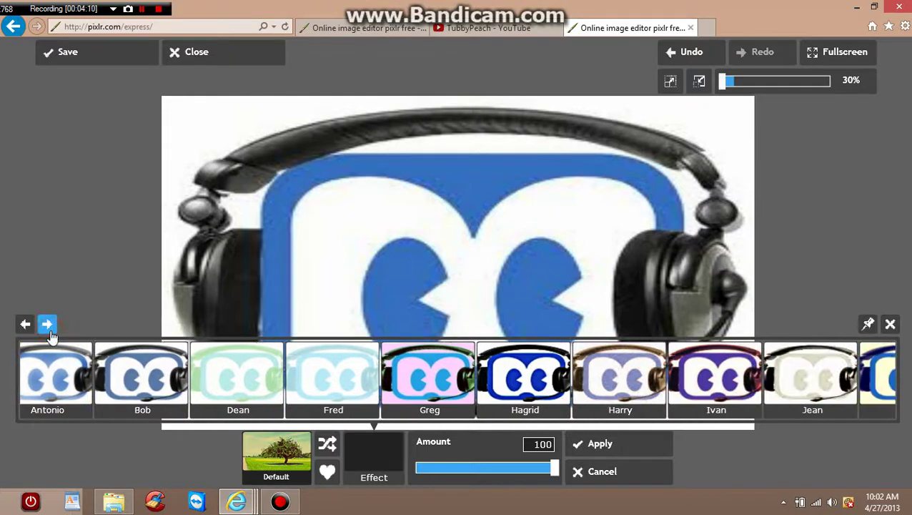
{"action": "left_click", "coordinate": [47, 325]}
{"action": "left_click", "coordinate": [47, 325]}
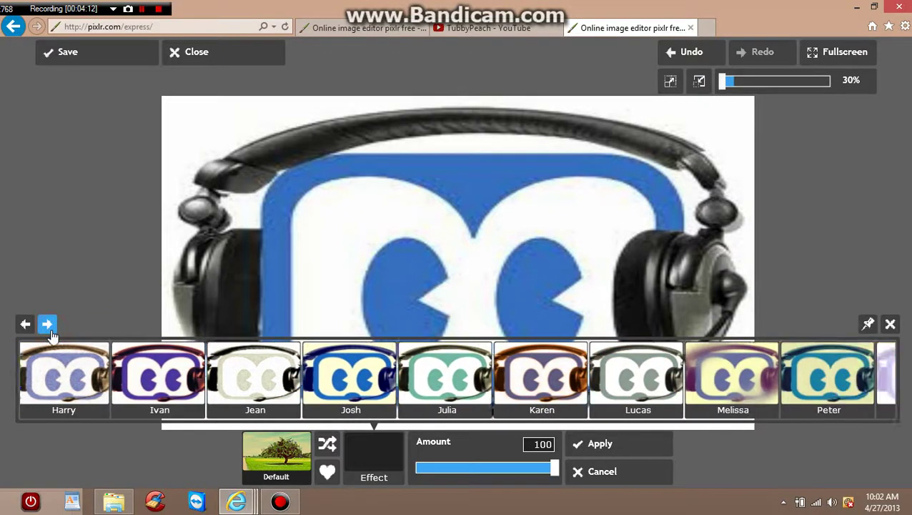
{"action": "left_click", "coordinate": [48, 327]}
{"action": "left_click", "coordinate": [49, 327]}
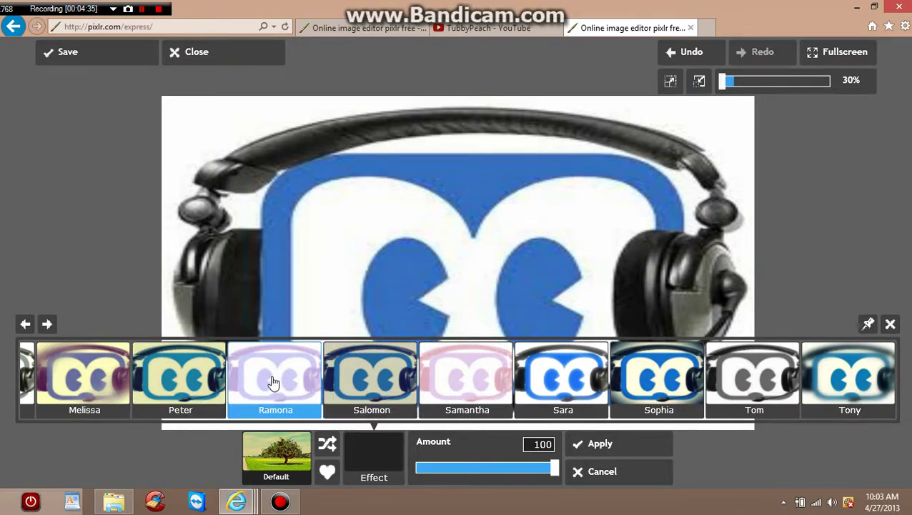
{"action": "left_click", "coordinate": [25, 326]}
{"action": "left_click", "coordinate": [25, 326]}
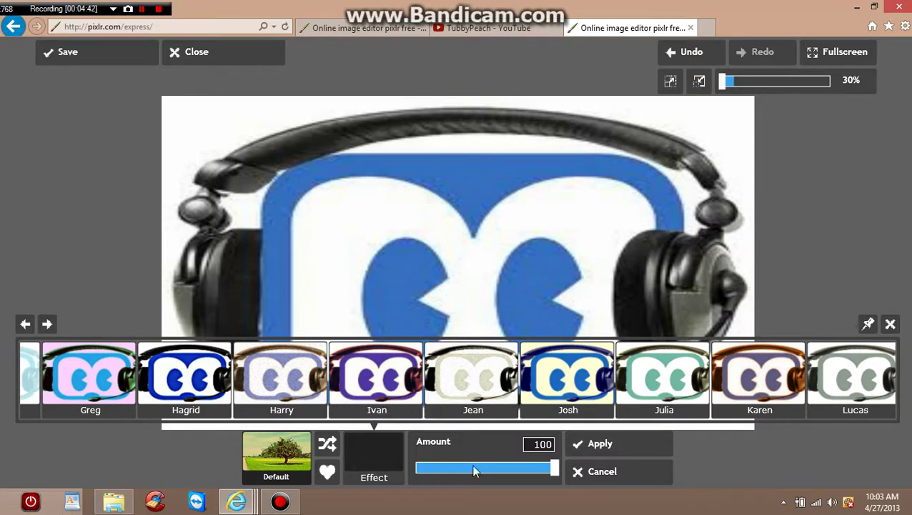
{"action": "left_click", "coordinate": [504, 394]}
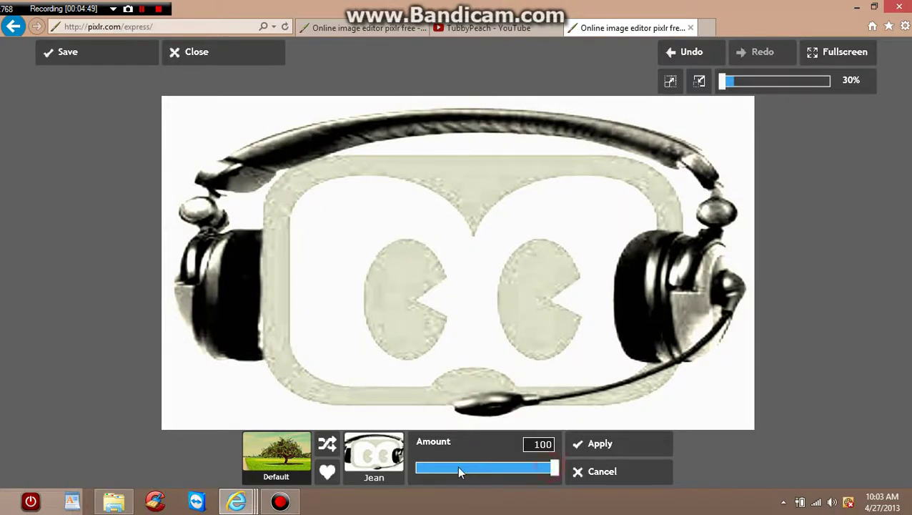
{"action": "mouse_move", "coordinate": [554, 466]}
{"action": "left_mouse_down"}
{"action": "mouse_move", "coordinate": [440, 474]}
{"action": "mouse_move", "coordinate": [559, 476]}
{"action": "left_mouse_up"}
{"action": "left_click", "coordinate": [579, 473]}
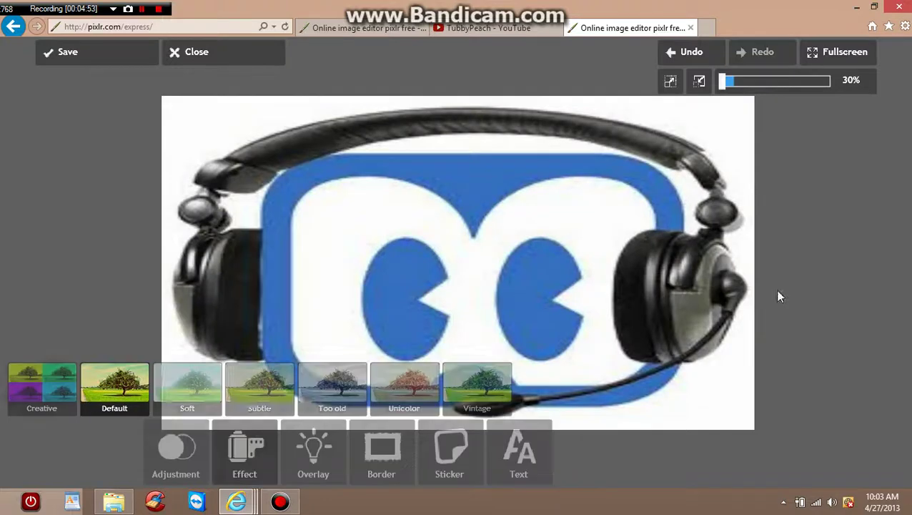
{"action": "left_click", "coordinate": [214, 401]}
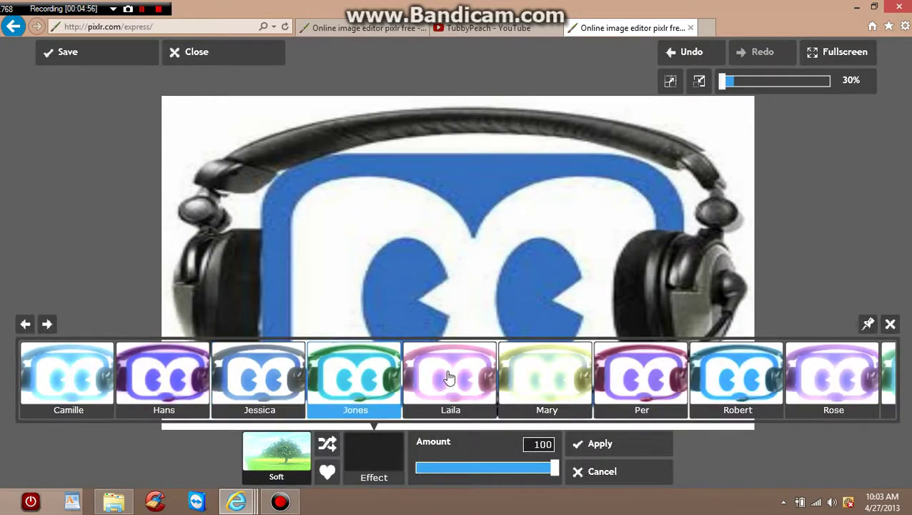
{"action": "left_click", "coordinate": [46, 326]}
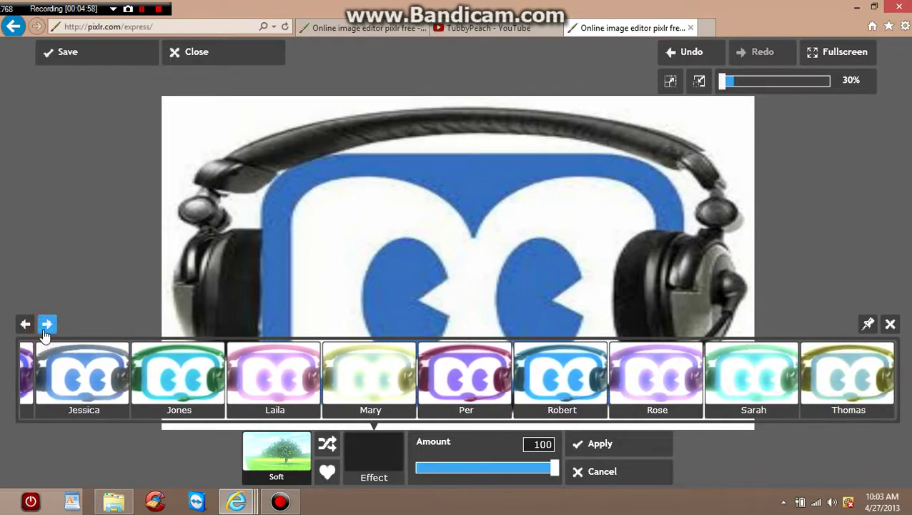
{"action": "left_click", "coordinate": [891, 325]}
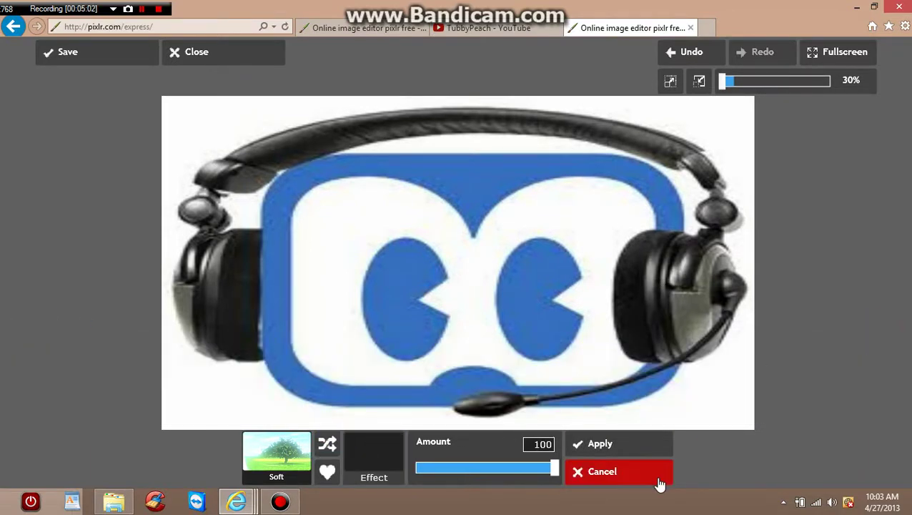
{"action": "left_click", "coordinate": [604, 474]}
{"action": "left_click", "coordinate": [282, 390]}
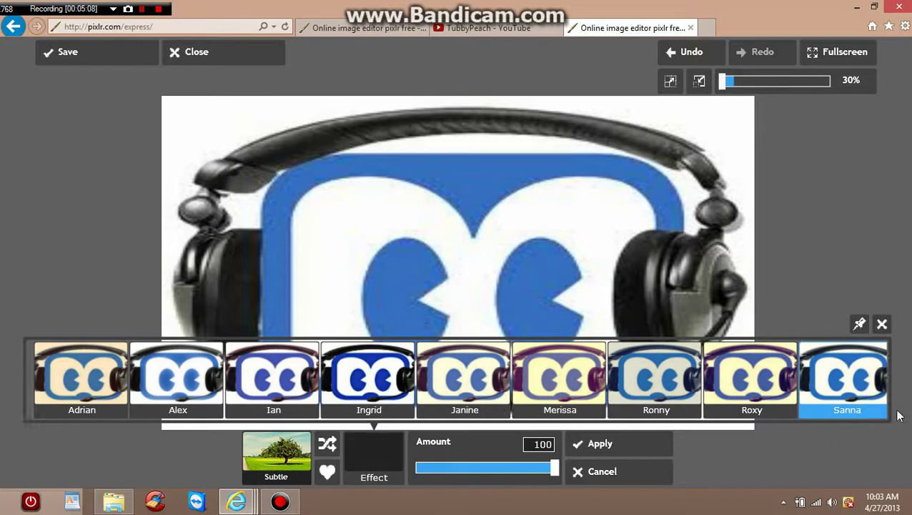
{"action": "left_click", "coordinate": [883, 325]}
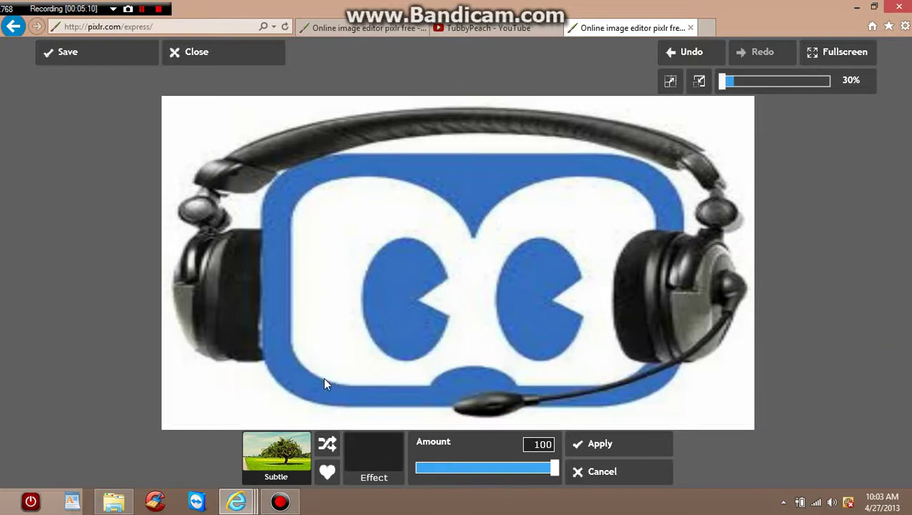
{"action": "left_click", "coordinate": [358, 472]}
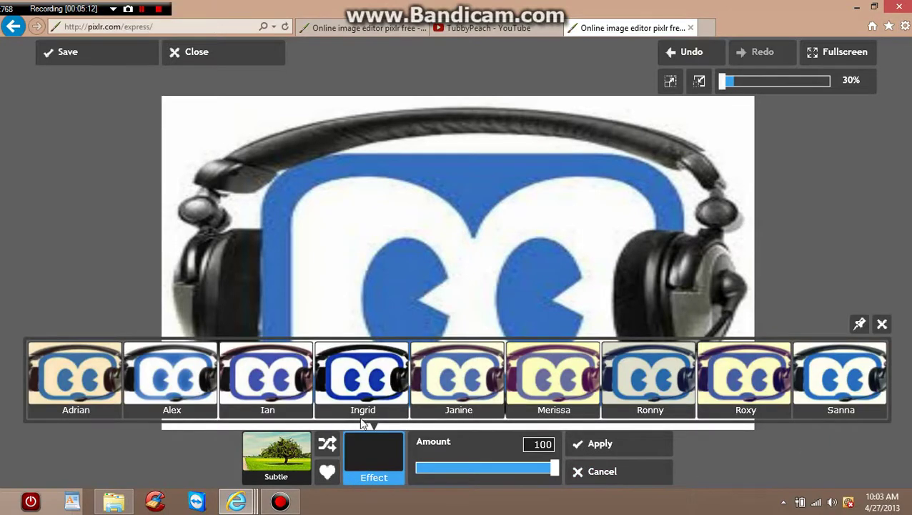
{"action": "left_click", "coordinate": [572, 368]}
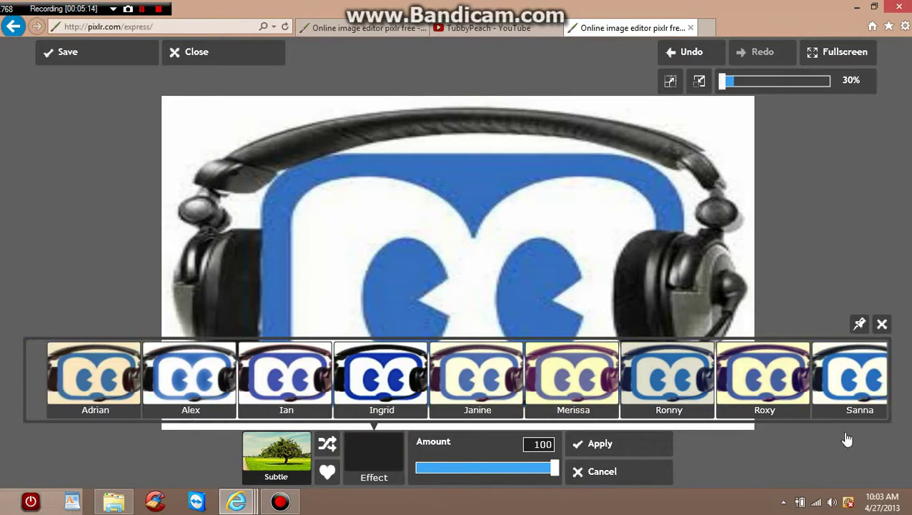
{"action": "left_click", "coordinate": [643, 471]}
{"action": "left_click", "coordinate": [334, 390]}
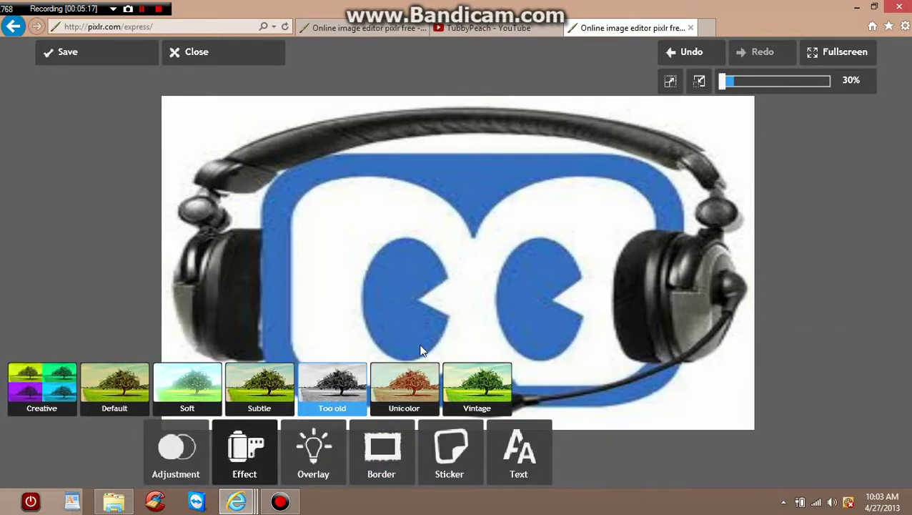
Preview the Too old effect variants and discard them
{"action": "left_click", "coordinate": [330, 377]}
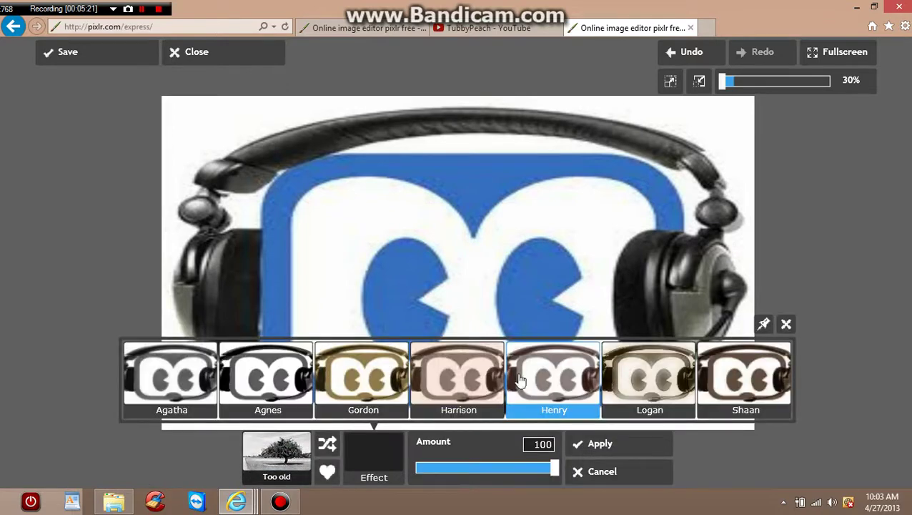
{"action": "left_click", "coordinate": [787, 324]}
{"action": "left_click", "coordinate": [597, 471]}
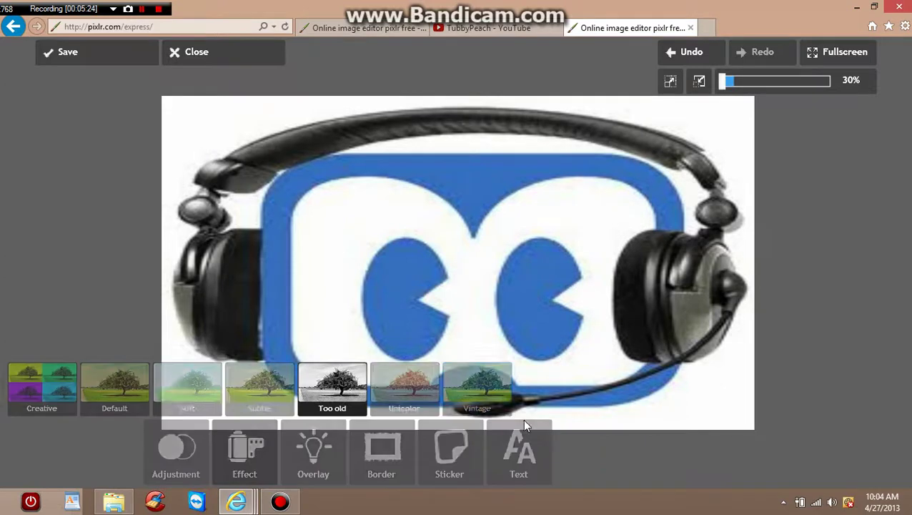
Apply the Unicolor effect's Ryan variant to recolour the logo
{"action": "left_click", "coordinate": [418, 330]}
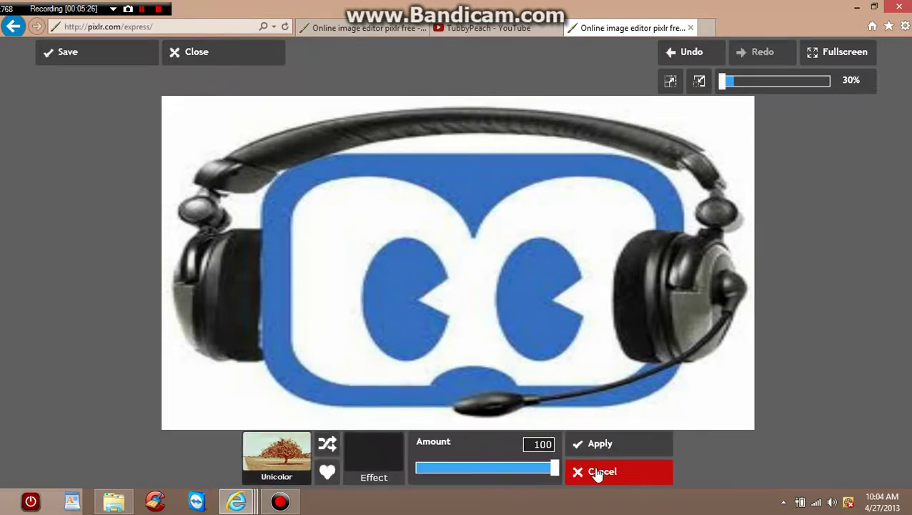
{"action": "scroll", "coordinate": [329, 394], "scroll_direction": "down", "scroll_amount": 10}
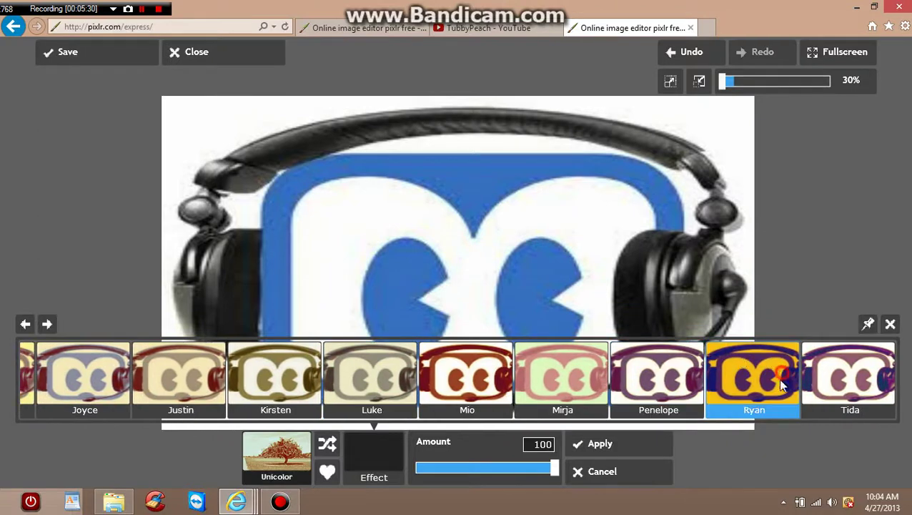
{"action": "left_click", "coordinate": [710, 379]}
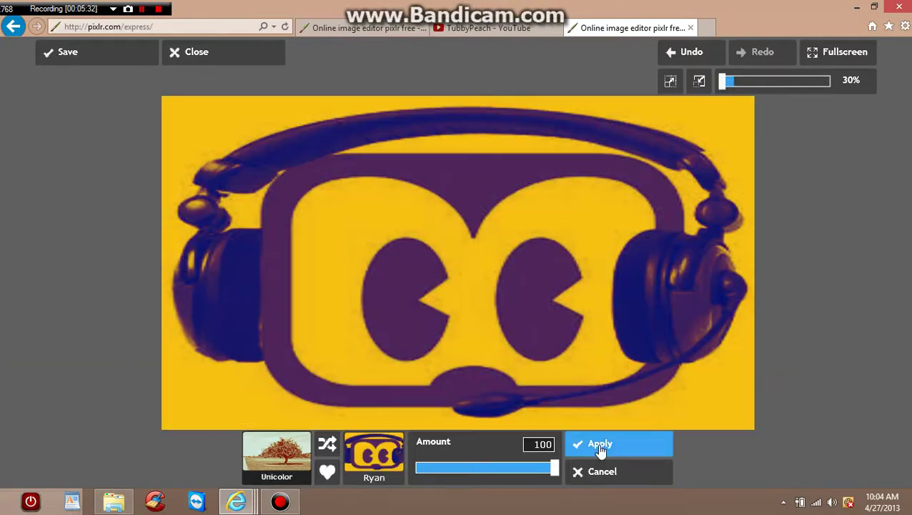
{"action": "left_click", "coordinate": [597, 444]}
Preview the Vintage effect's Polak, Earl and Harper variants on the logo
{"action": "left_click", "coordinate": [492, 405]}
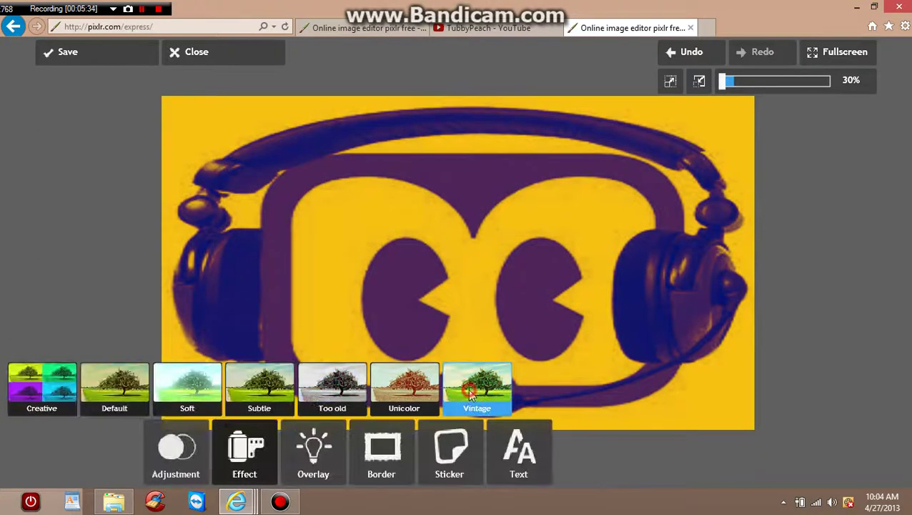
{"action": "left_click", "coordinate": [543, 366]}
{"action": "left_click_drag", "start_coordinate": [503, 378], "coordinate": [4, 377]}
{"action": "left_click", "coordinate": [463, 385]}
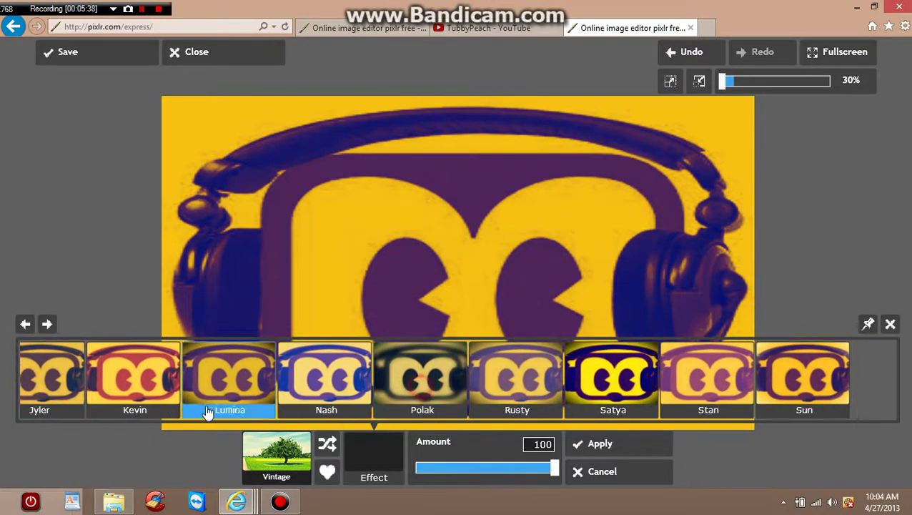
{"action": "left_click_drag", "start_coordinate": [236, 377], "coordinate": [608, 375]}
{"action": "left_click", "coordinate": [456, 368]}
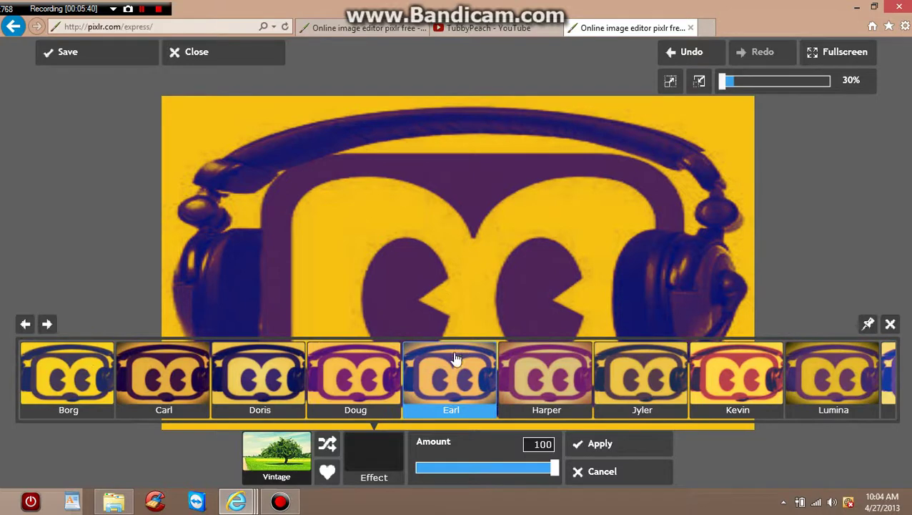
{"action": "left_click", "coordinate": [526, 377]}
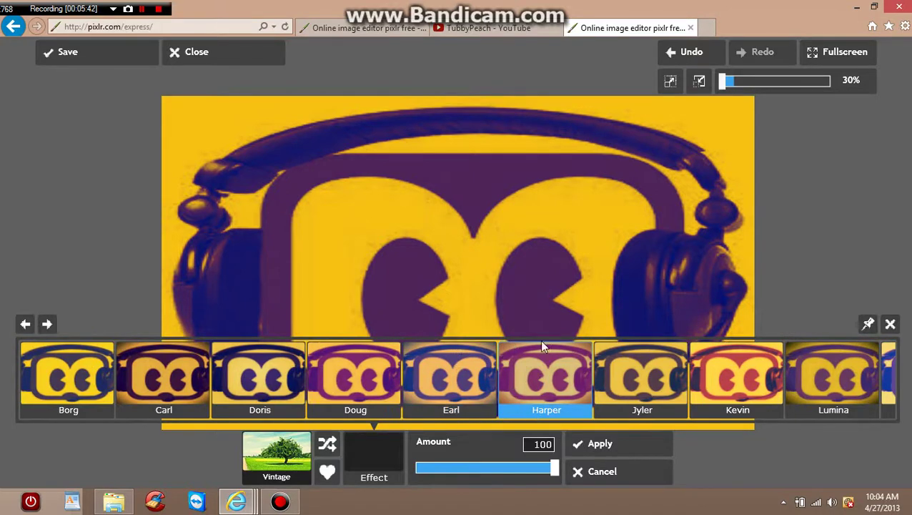
{"action": "left_click", "coordinate": [890, 326]}
Toggle undo and redo, then cancel the Vintage effect to restore the blue logo
{"action": "left_click", "coordinate": [702, 57]}
{"action": "left_click", "coordinate": [729, 61]}
{"action": "left_click", "coordinate": [715, 59]}
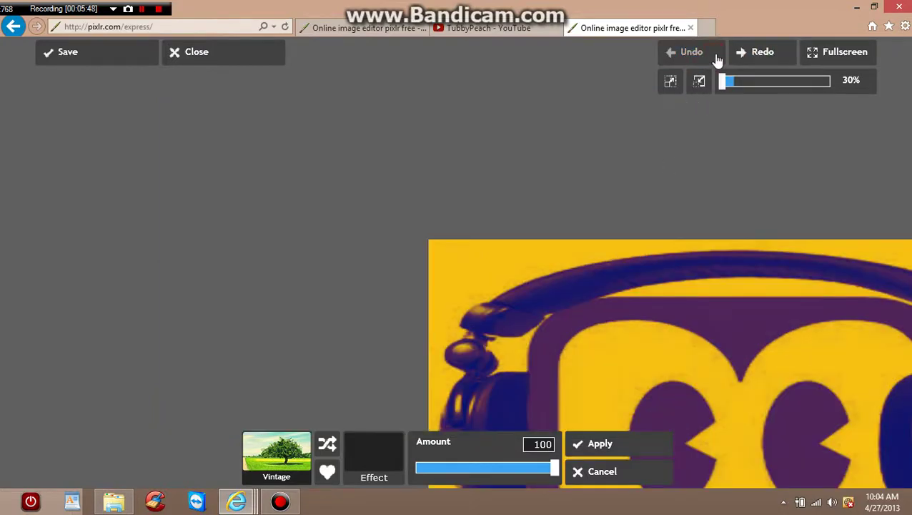
{"action": "left_click", "coordinate": [753, 57]}
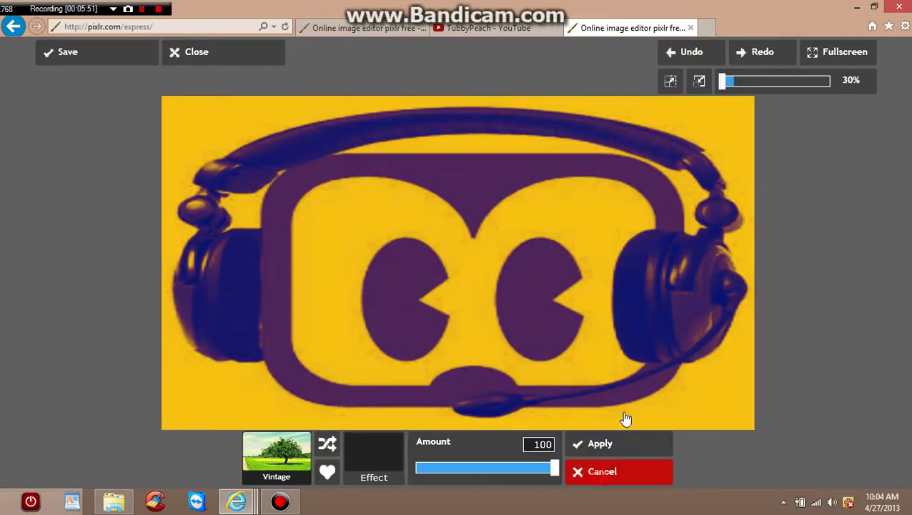
{"action": "left_click", "coordinate": [599, 478]}
{"action": "left_click", "coordinate": [449, 450]}
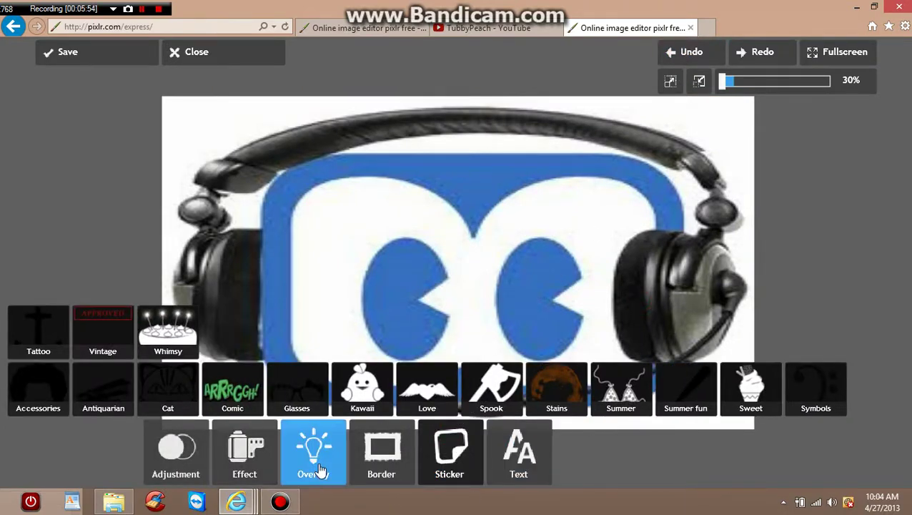
Open the Vintage effects from the Effect categories and cancel without applying a variant
{"action": "left_click", "coordinate": [252, 459]}
{"action": "left_click", "coordinate": [461, 374]}
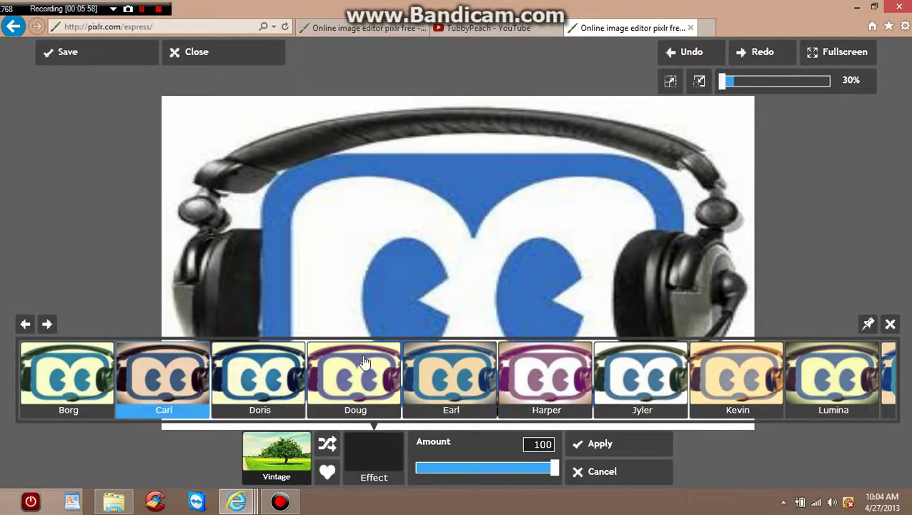
{"action": "left_click", "coordinate": [891, 326]}
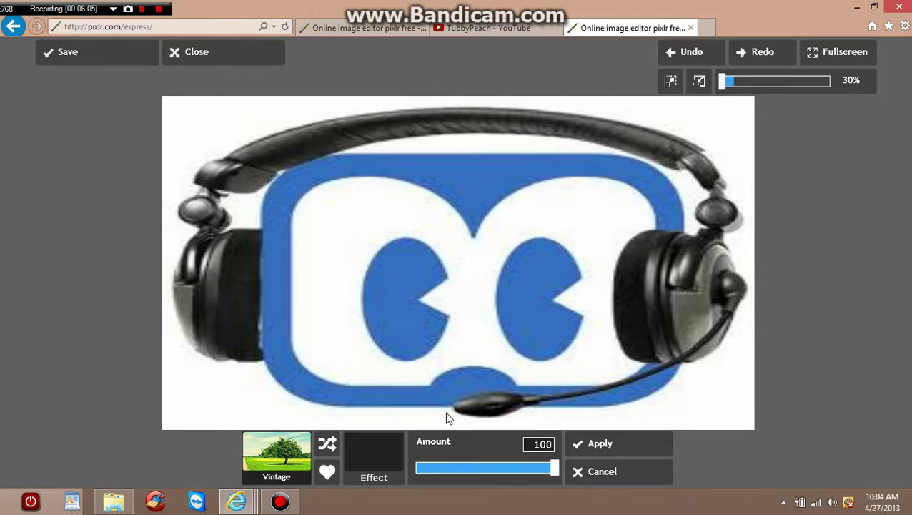
{"action": "left_click", "coordinate": [580, 473]}
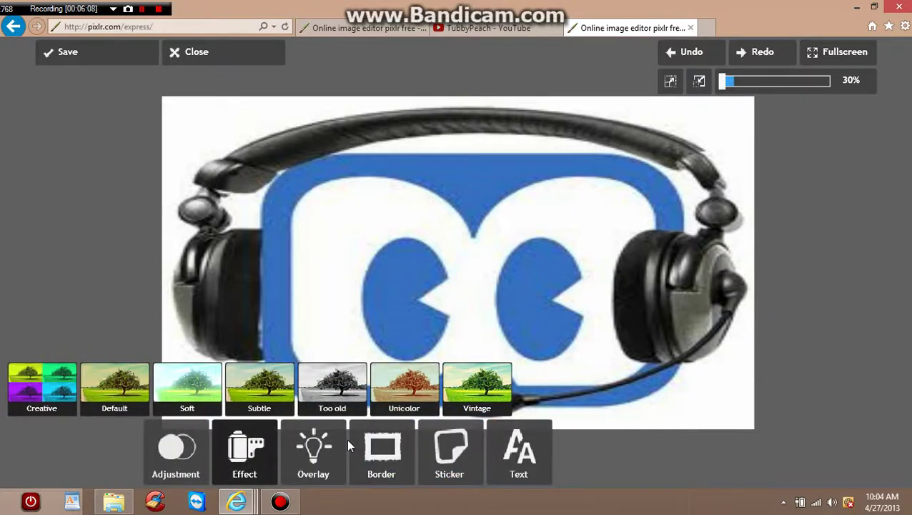
Apply the Retro poster Disco light-ray overlay to the logo at amount 52
{"action": "left_click", "coordinate": [313, 458]}
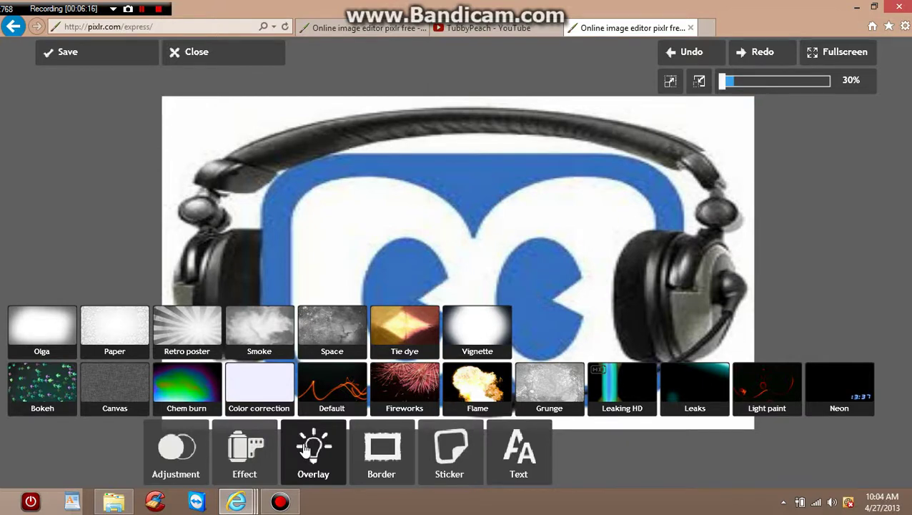
{"action": "left_click", "coordinate": [159, 329]}
{"action": "left_click", "coordinate": [279, 381]}
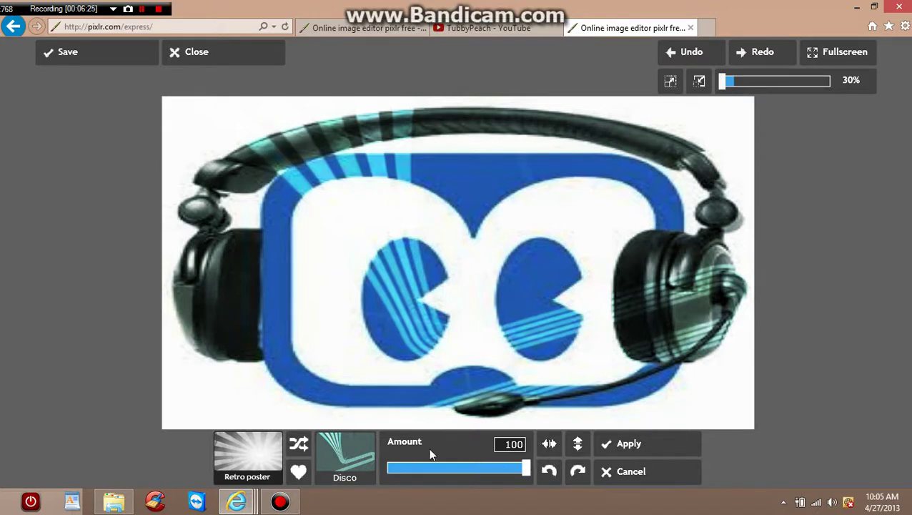
{"action": "left_click_drag", "start_coordinate": [523, 468], "coordinate": [542, 484]}
{"action": "left_click_drag", "start_coordinate": [409, 468], "coordinate": [459, 469]}
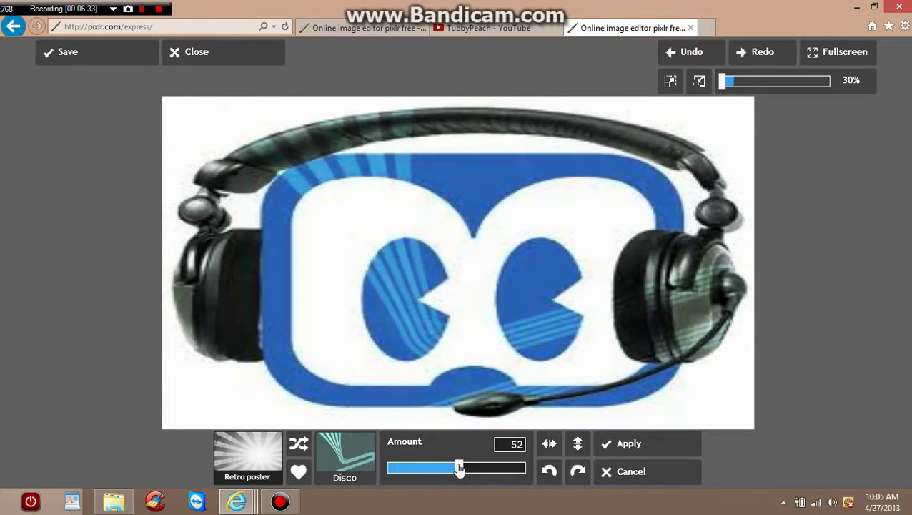
{"action": "left_click", "coordinate": [646, 445]}
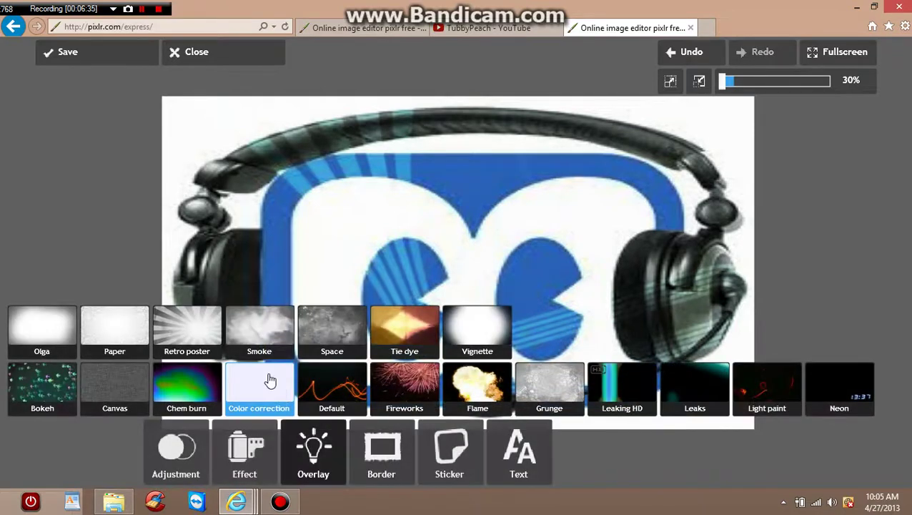
Preview the Smoke overlay and Subtle effect, cancel them, and bring up the border styles
{"action": "left_click", "coordinate": [270, 328]}
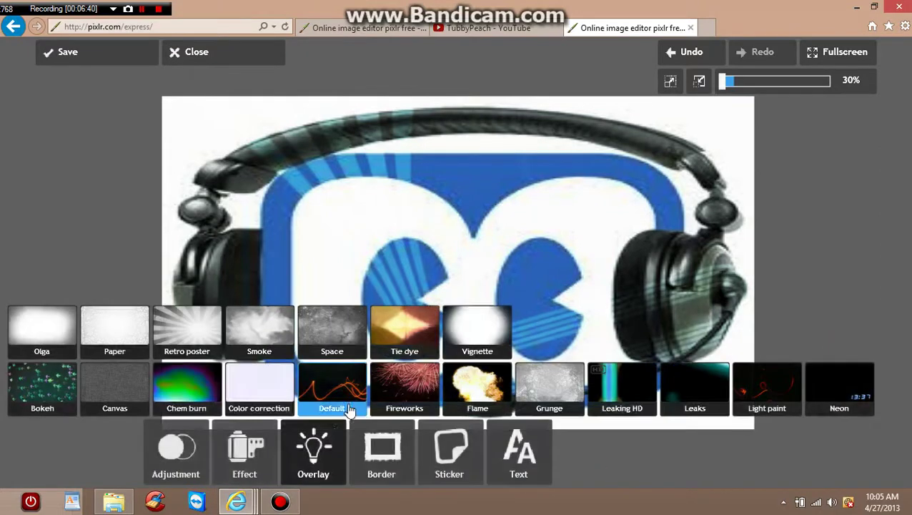
{"action": "left_click", "coordinate": [248, 455]}
{"action": "left_click", "coordinate": [283, 398]}
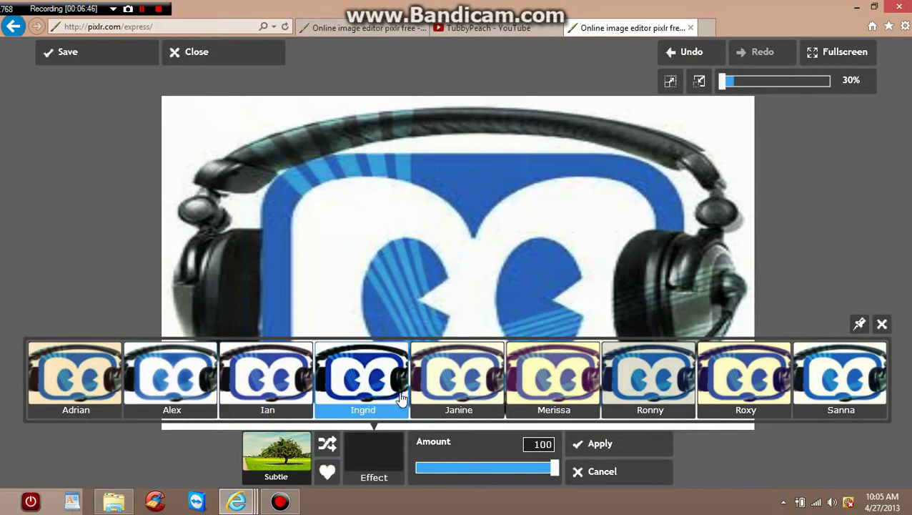
{"action": "left_click", "coordinate": [883, 326]}
{"action": "left_click", "coordinate": [617, 477]}
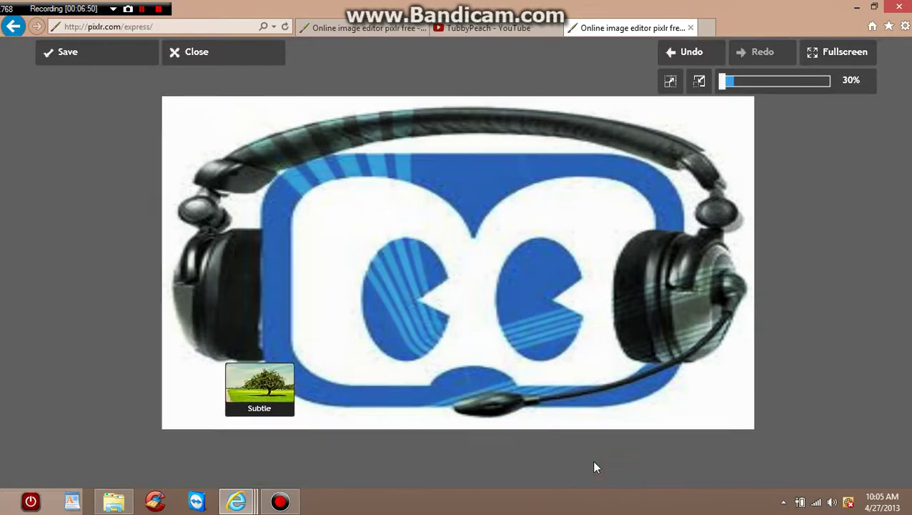
{"action": "left_click", "coordinate": [301, 457]}
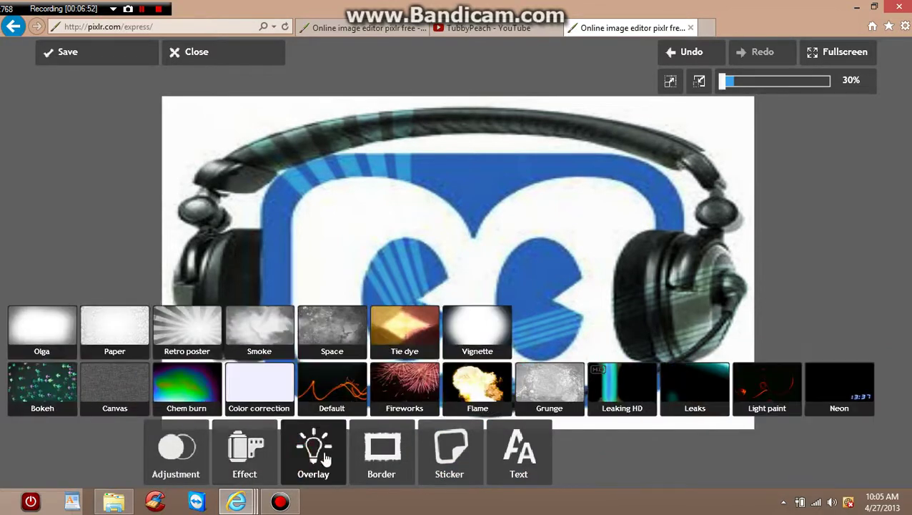
{"action": "left_click", "coordinate": [401, 468]}
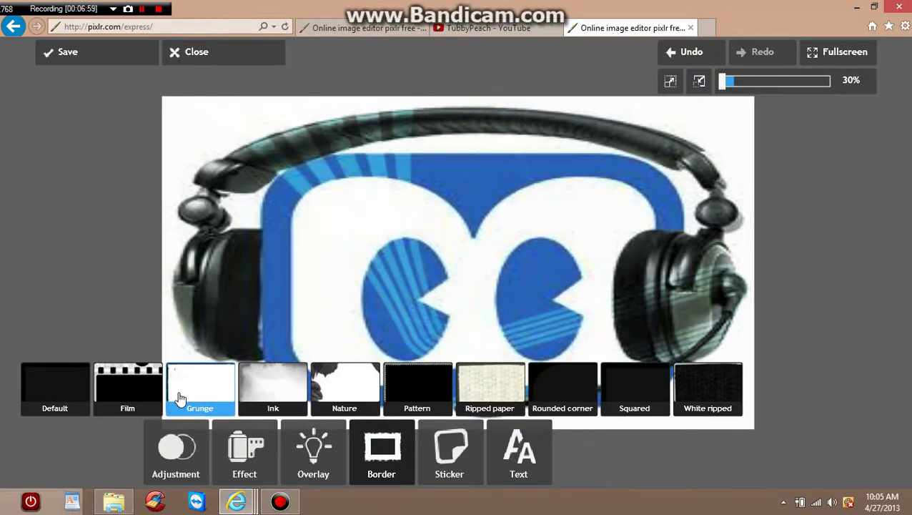
Add the Ink Blackfive grunge border at strength 100
{"action": "left_click", "coordinate": [272, 386]}
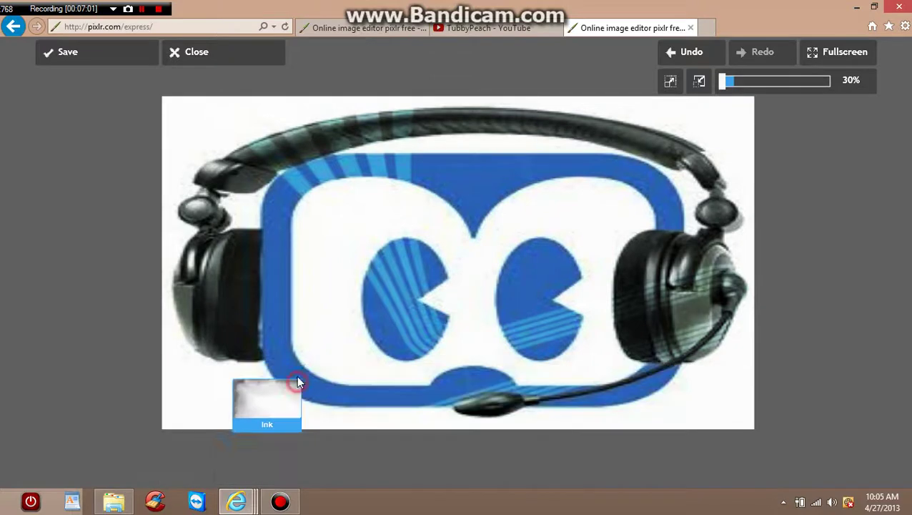
{"action": "left_click", "coordinate": [295, 386]}
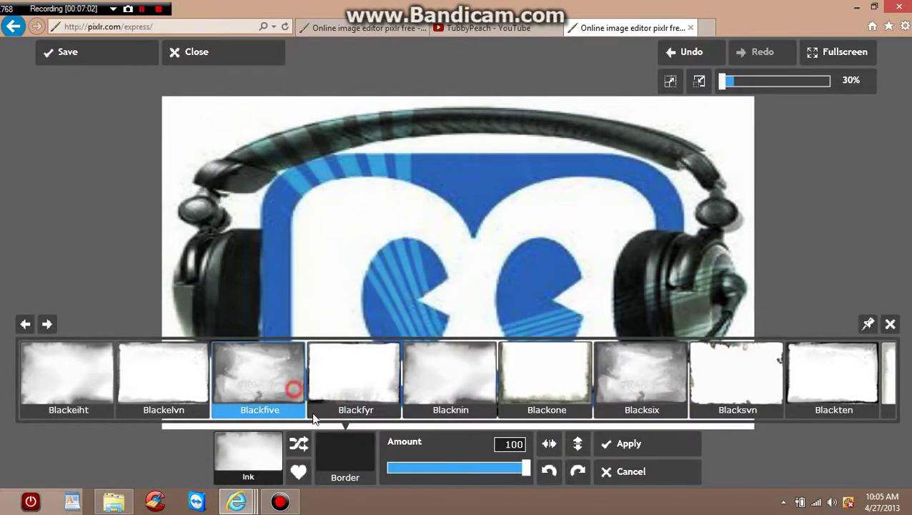
{"action": "mouse_move", "coordinate": [519, 470]}
{"action": "left_mouse_down"}
{"action": "mouse_move", "coordinate": [438, 469]}
{"action": "mouse_move", "coordinate": [363, 422]}
{"action": "mouse_move", "coordinate": [549, 472]}
{"action": "left_mouse_up"}
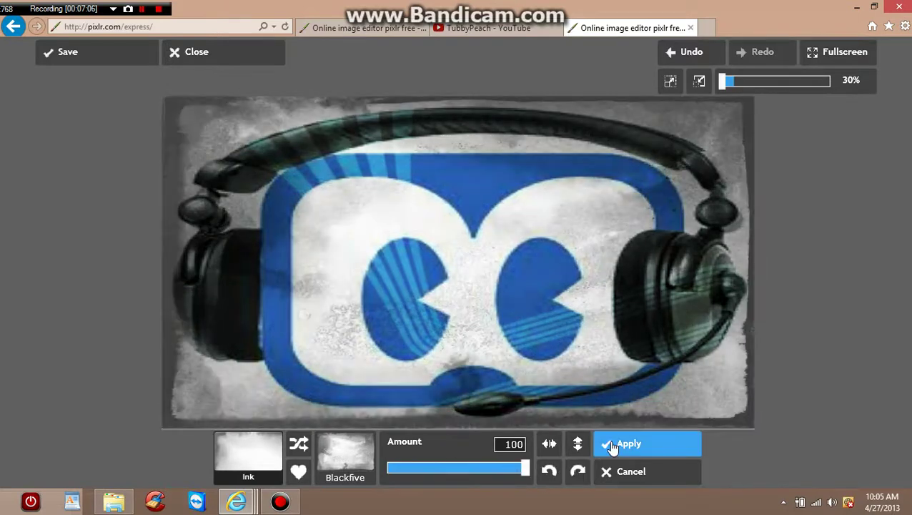
{"action": "left_click", "coordinate": [614, 445]}
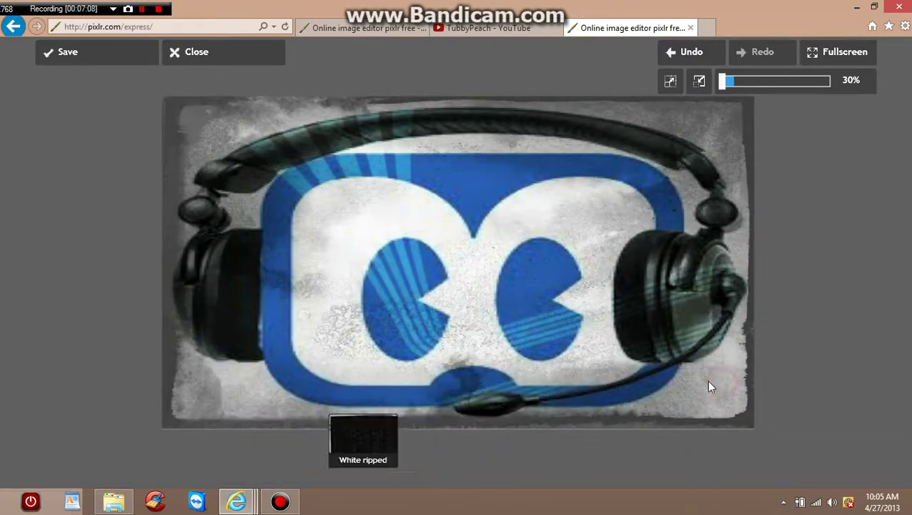
Add the White ripped Fem torn-paper border, keeping strength at 100
{"action": "left_click", "coordinate": [433, 383]}
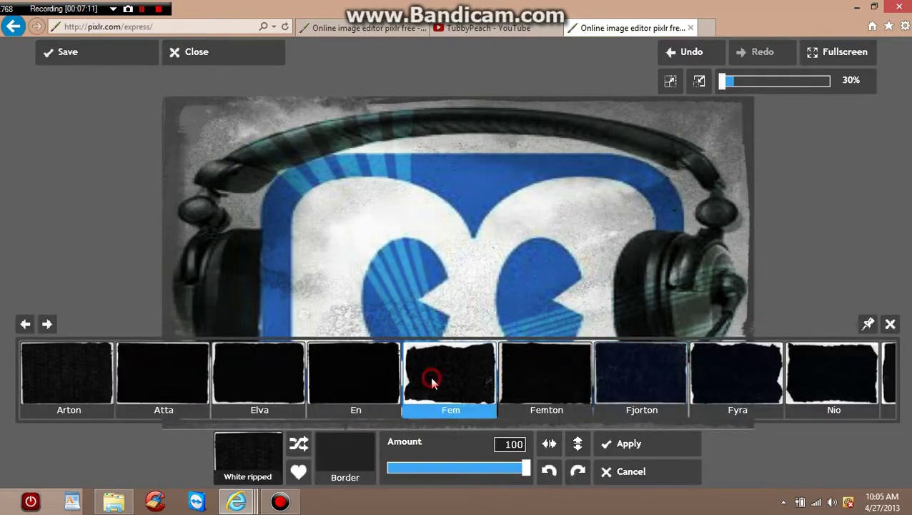
{"action": "left_click_drag", "start_coordinate": [527, 467], "coordinate": [461, 474]}
{"action": "left_click", "coordinate": [551, 472]}
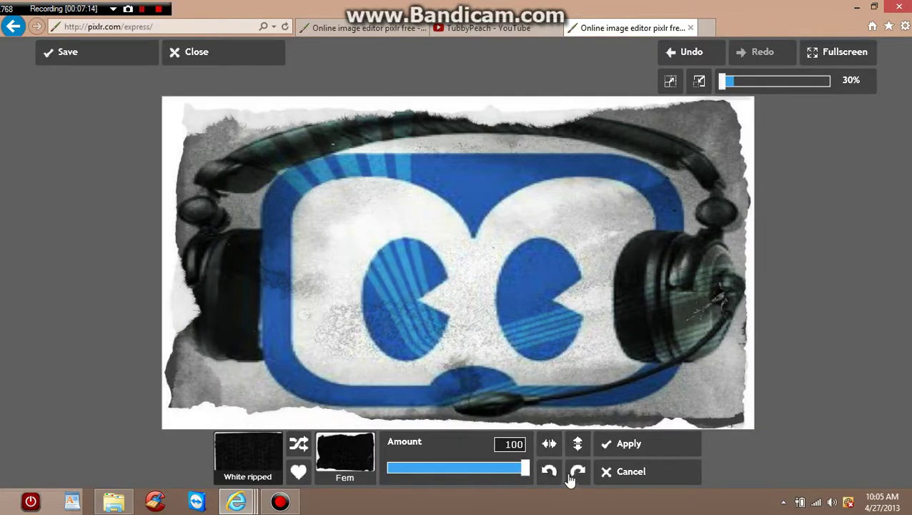
{"action": "left_click", "coordinate": [628, 444]}
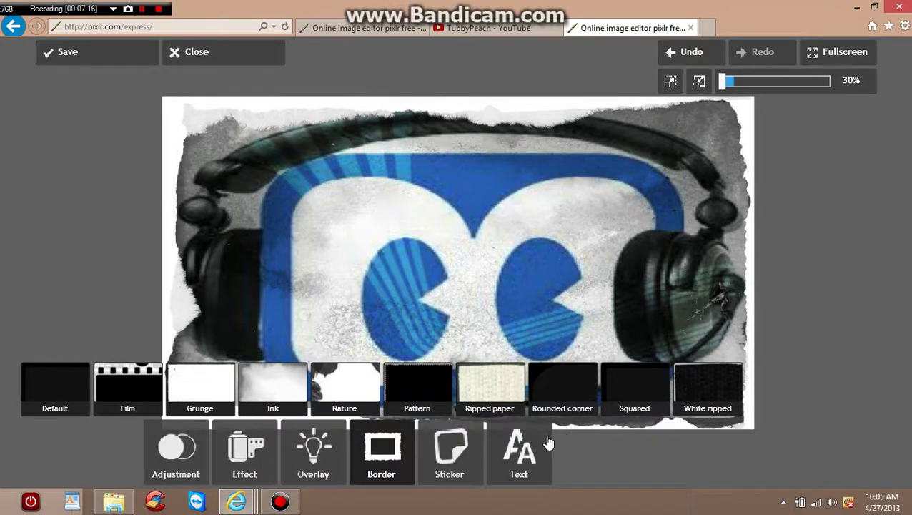
Try the Vintage CLASSIFIED sticker, enlarge and recolour it, then discard it
{"action": "left_click", "coordinate": [458, 469]}
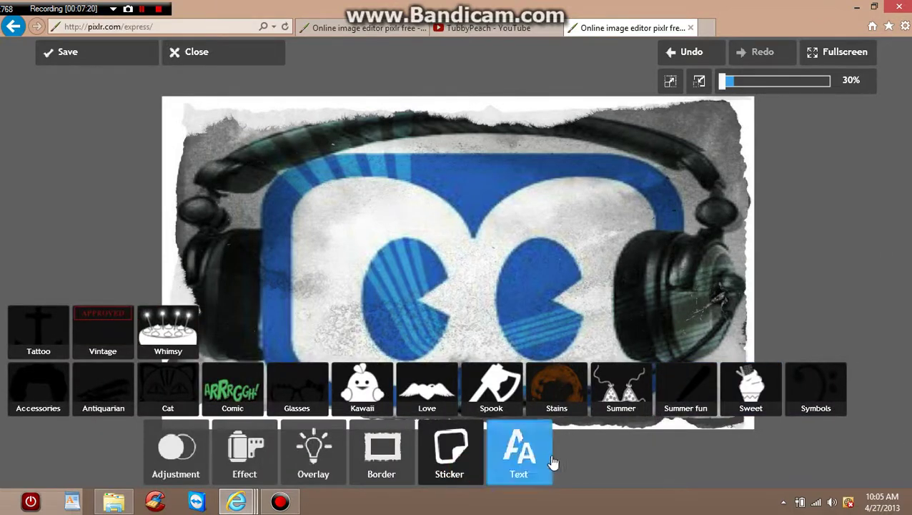
{"action": "left_click", "coordinate": [98, 341]}
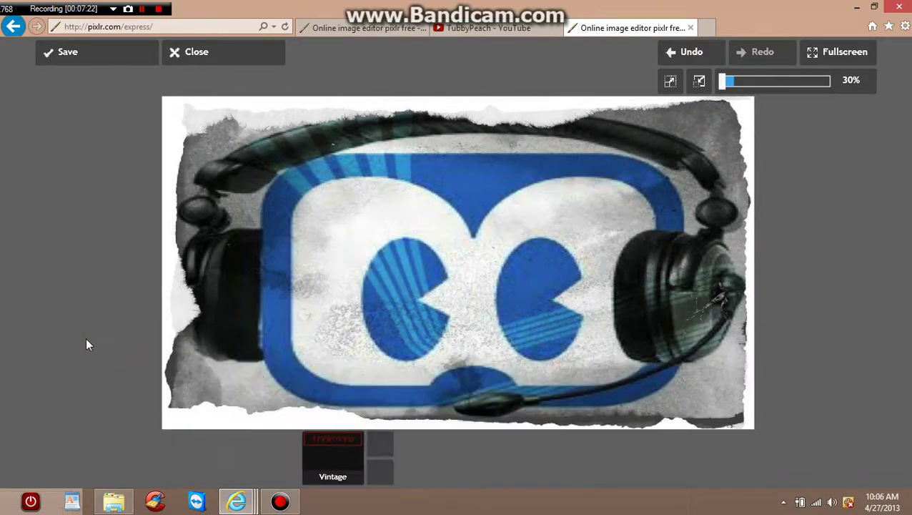
{"action": "left_click", "coordinate": [469, 241]}
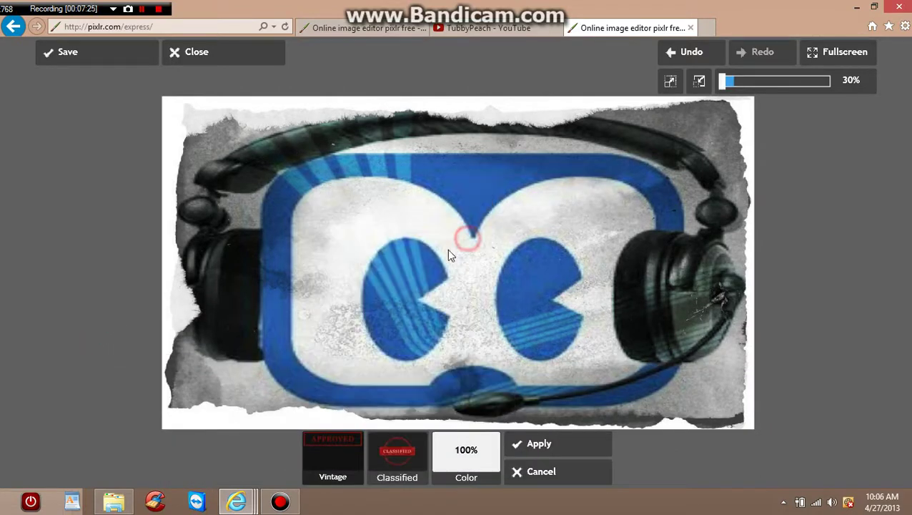
{"action": "left_click_drag", "start_coordinate": [297, 166], "coordinate": [665, 289]}
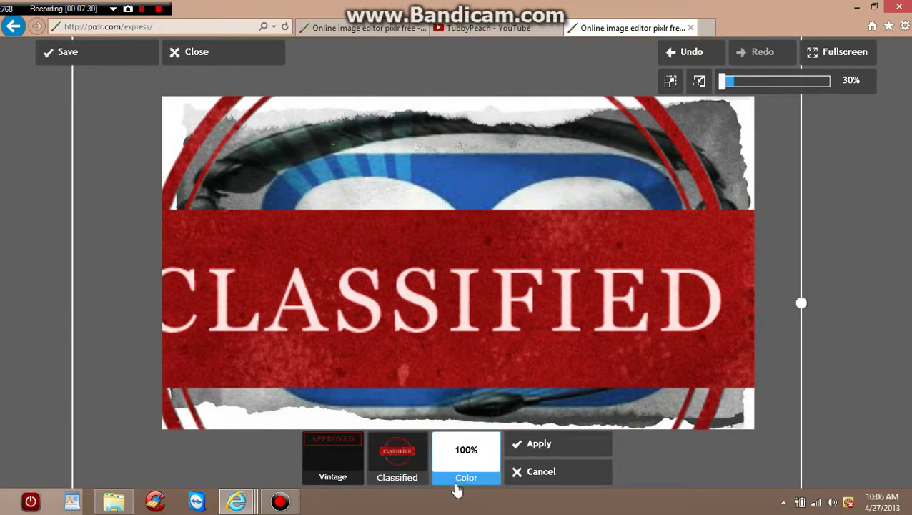
{"action": "left_click", "coordinate": [468, 476]}
{"action": "left_click_drag", "start_coordinate": [473, 367], "coordinate": [364, 312]}
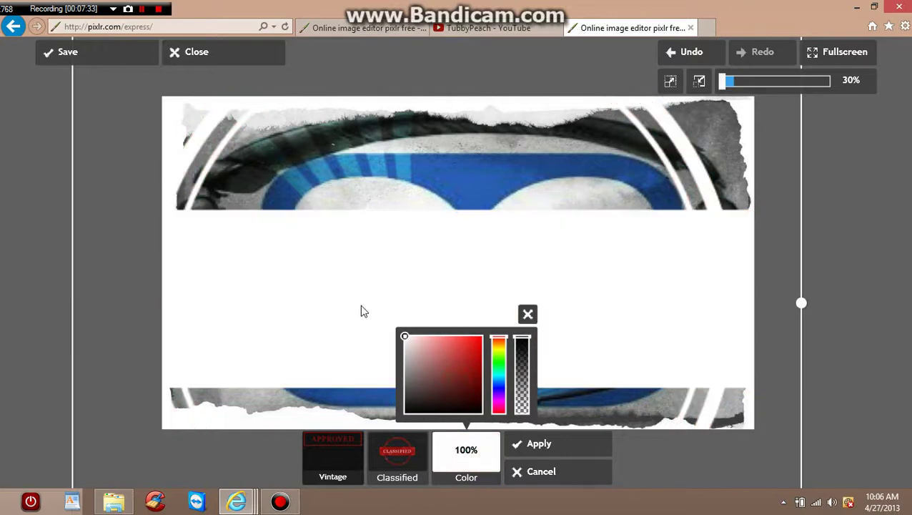
{"action": "left_click", "coordinate": [529, 316]}
{"action": "left_click", "coordinate": [542, 472]}
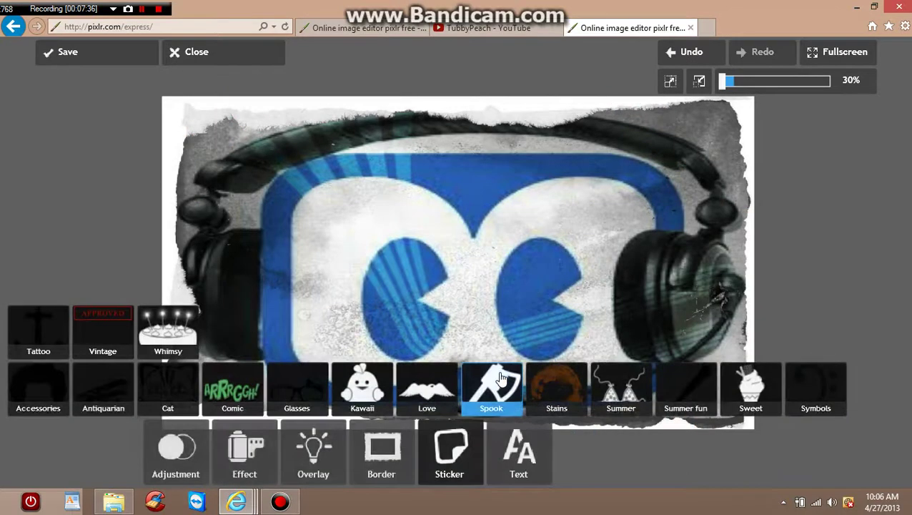
Preview the Summer surfer sticker, close it, and show the text style categories
{"action": "left_click", "coordinate": [623, 409]}
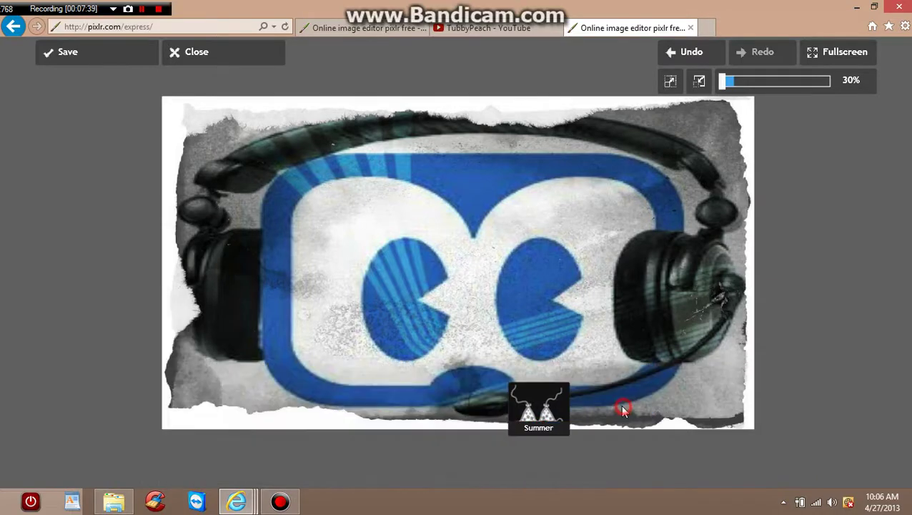
{"action": "left_click", "coordinate": [408, 357]}
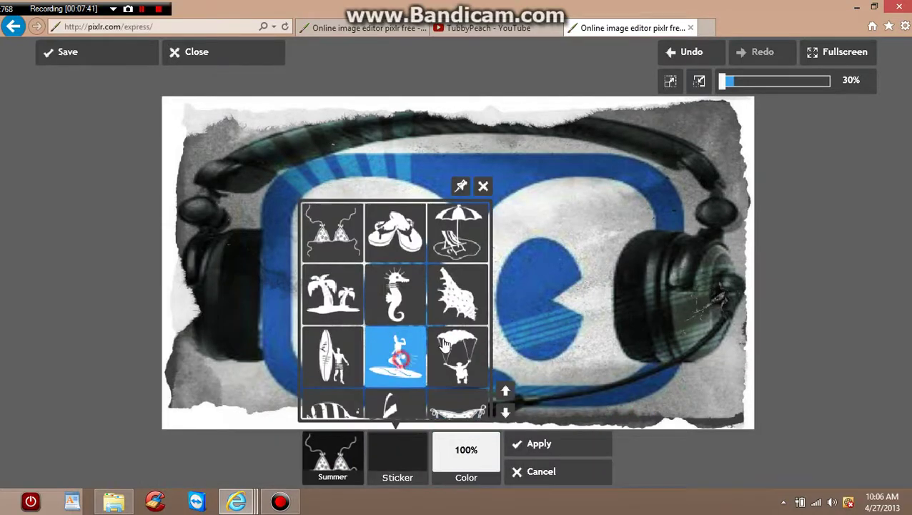
{"action": "left_click", "coordinate": [541, 444]}
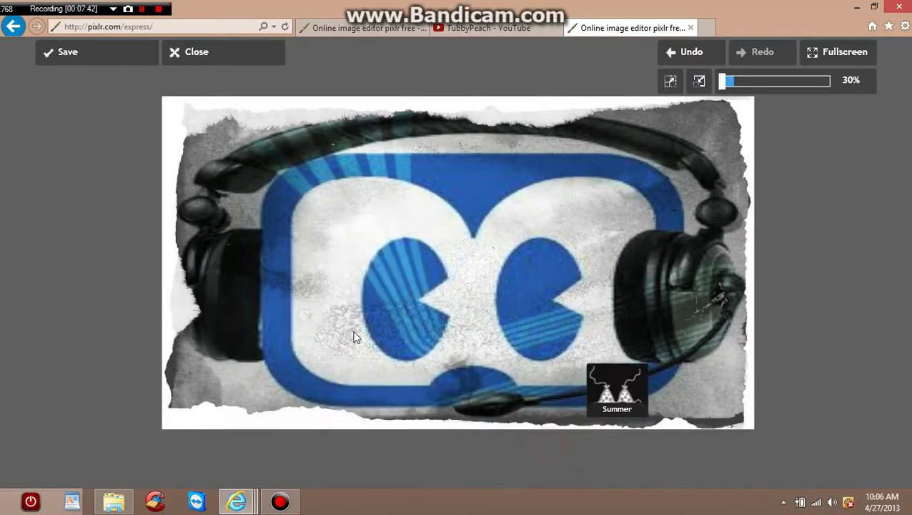
{"action": "left_click", "coordinate": [526, 448]}
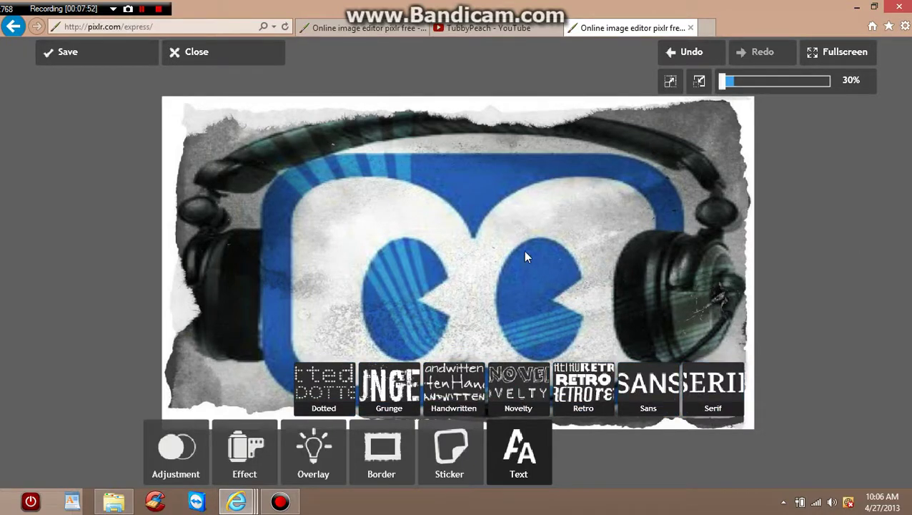
Start a Dotted text layer, browse the font list, and try center and right alignment
{"action": "left_click", "coordinate": [328, 395]}
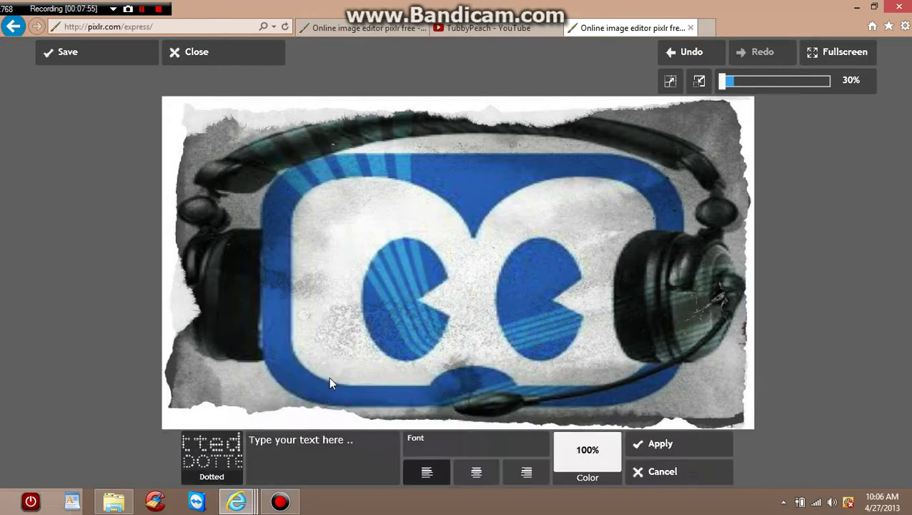
{"action": "left_click", "coordinate": [484, 453]}
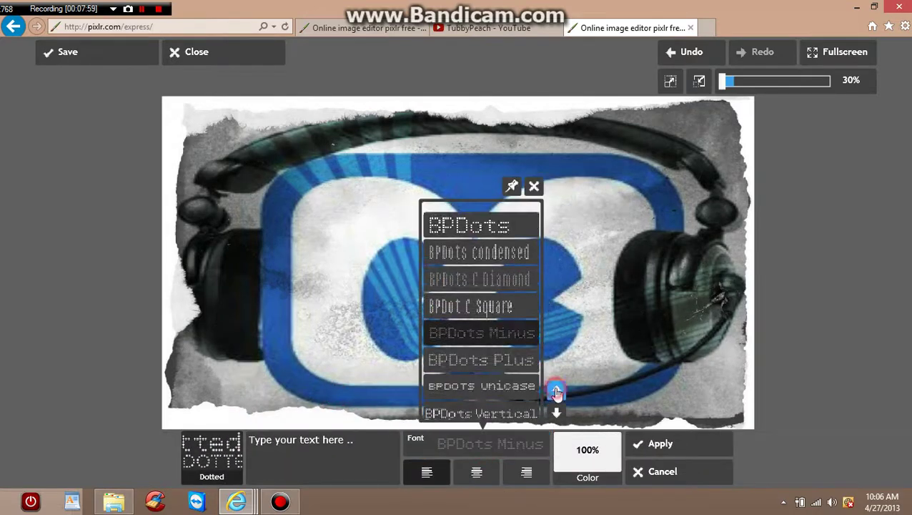
{"action": "left_click", "coordinate": [555, 390]}
{"action": "left_click", "coordinate": [556, 411]}
{"action": "left_click", "coordinate": [557, 411]}
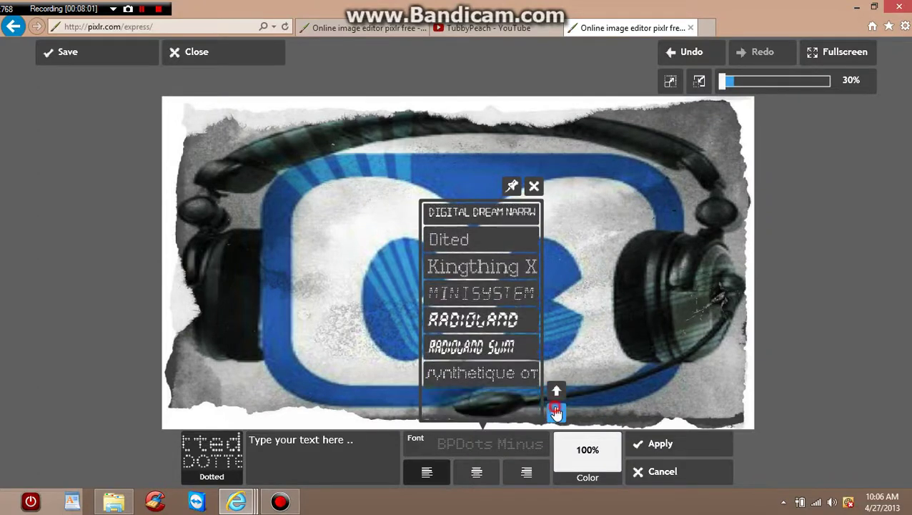
{"action": "left_click", "coordinate": [535, 187]}
{"action": "left_click", "coordinate": [476, 473]}
{"action": "left_click", "coordinate": [530, 477]}
Enter the text 'TubbyPeach', correcting a mistyped letter
{"action": "left_click", "coordinate": [395, 447]}
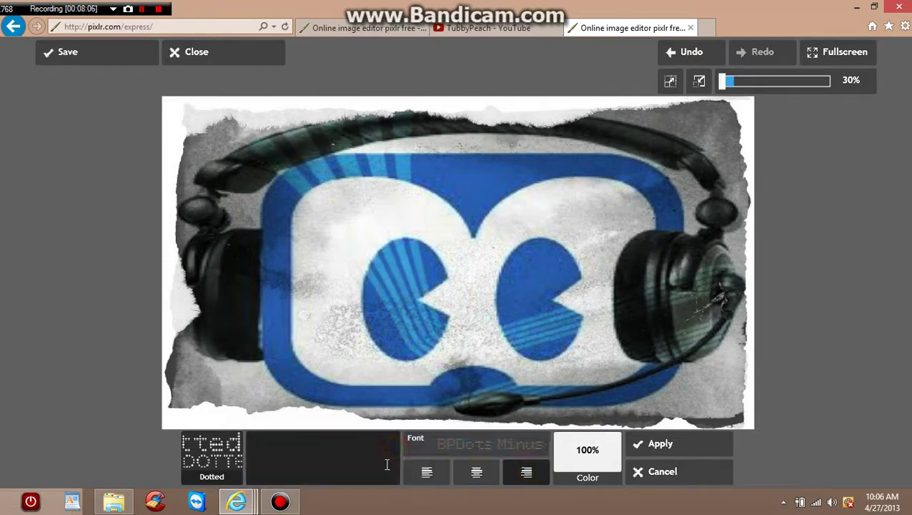
{"action": "type", "text": "TubbyO"}
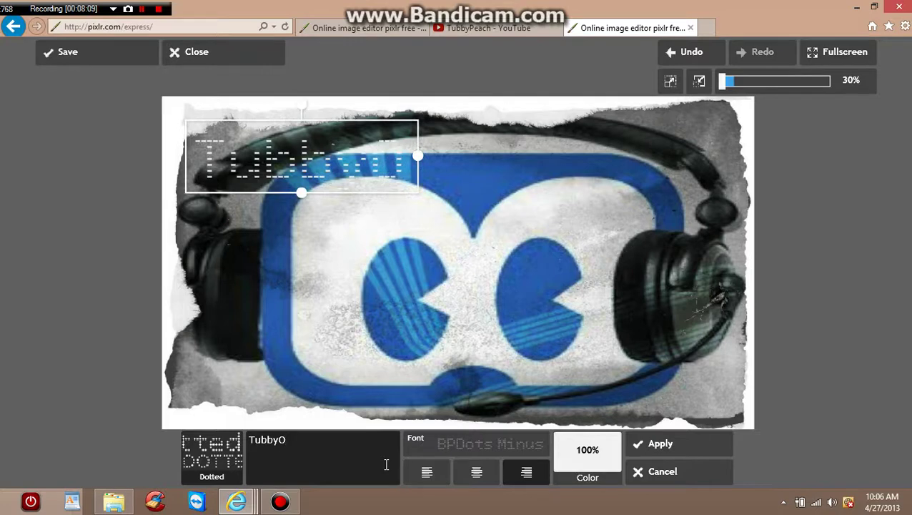
{"action": "key", "text": "BackSpace"}
{"action": "type", "text": "Peach"}
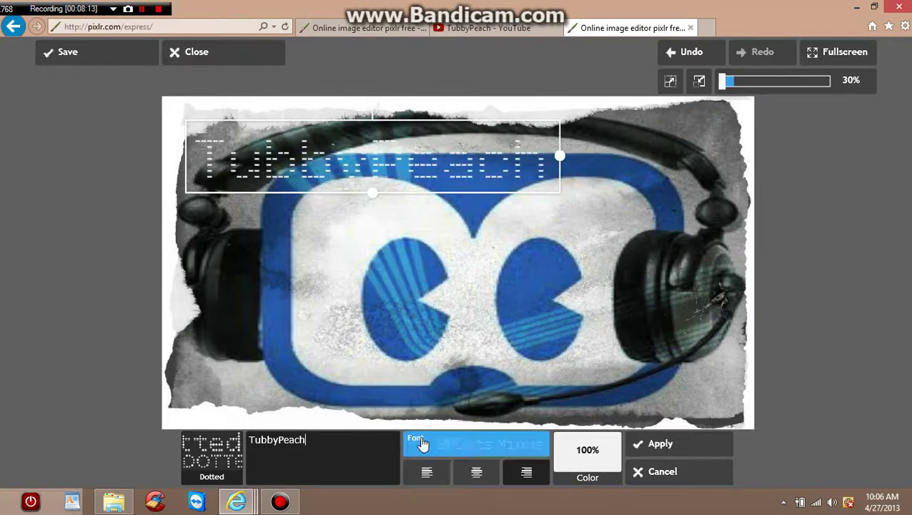
Make the text black and set its font to Kingthing X
{"action": "left_click", "coordinate": [599, 448]}
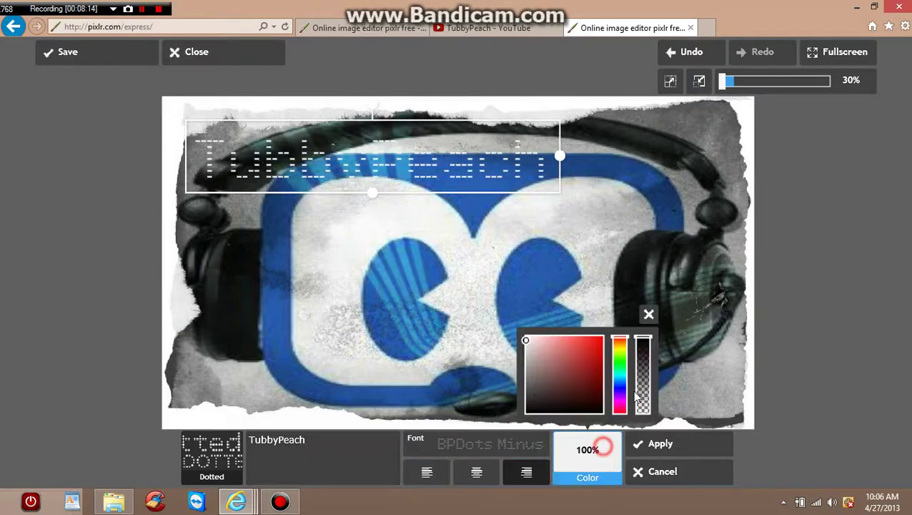
{"action": "left_click", "coordinate": [532, 410]}
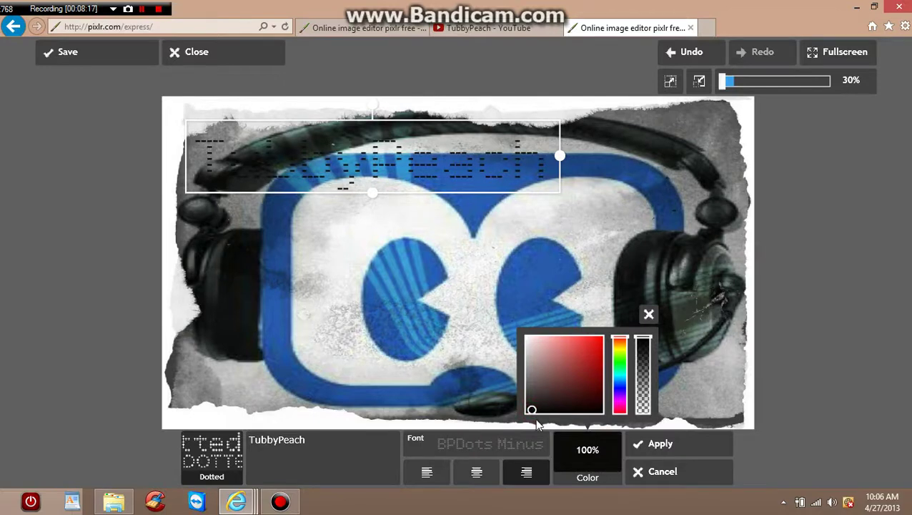
{"action": "left_click", "coordinate": [512, 444]}
{"action": "left_click", "coordinate": [464, 295]}
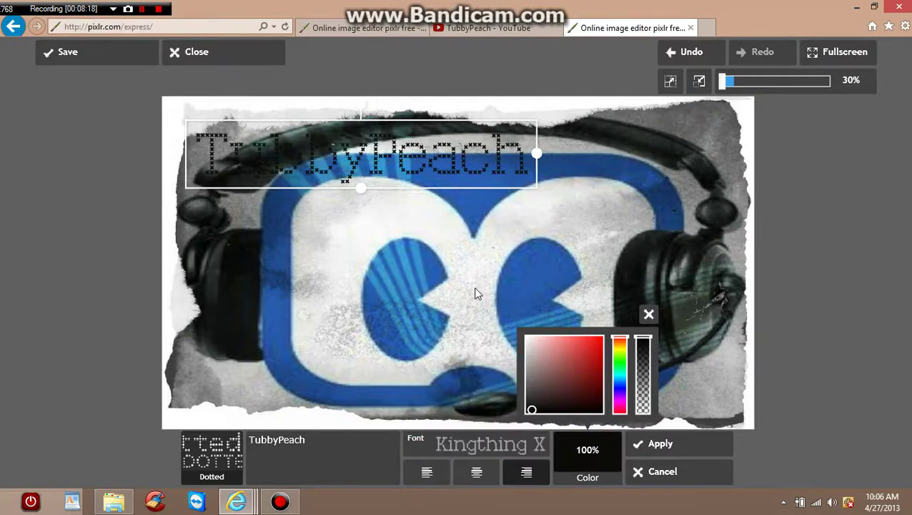
Move TubbyPeach to the image centre and then higher, trying different alignments
{"action": "left_click_drag", "start_coordinate": [367, 144], "coordinate": [502, 231]}
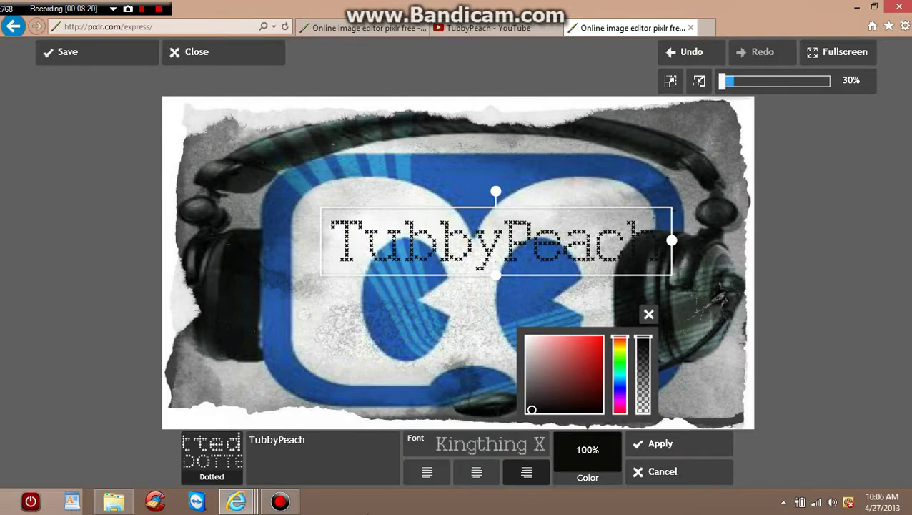
{"action": "left_click", "coordinate": [429, 473]}
{"action": "left_click", "coordinate": [477, 474]}
{"action": "left_click", "coordinate": [516, 475]}
{"action": "left_click", "coordinate": [476, 474]}
{"action": "left_click", "coordinate": [428, 473]}
{"action": "left_click", "coordinate": [477, 473]}
{"action": "left_click", "coordinate": [427, 473]}
{"action": "left_click_drag", "start_coordinate": [498, 285], "coordinate": [501, 252]}
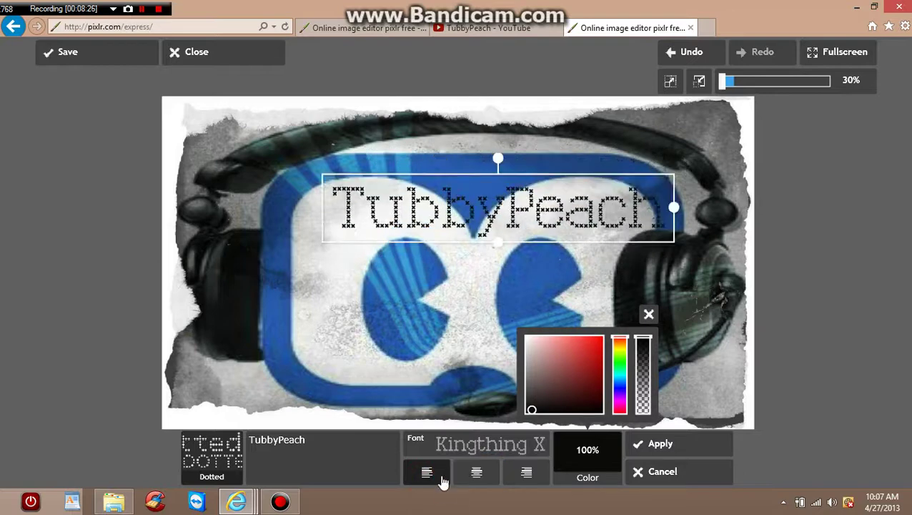
Settle the alignment, shift TubbyPeach left along the logo top, and apply the text
{"action": "left_click", "coordinate": [477, 472]}
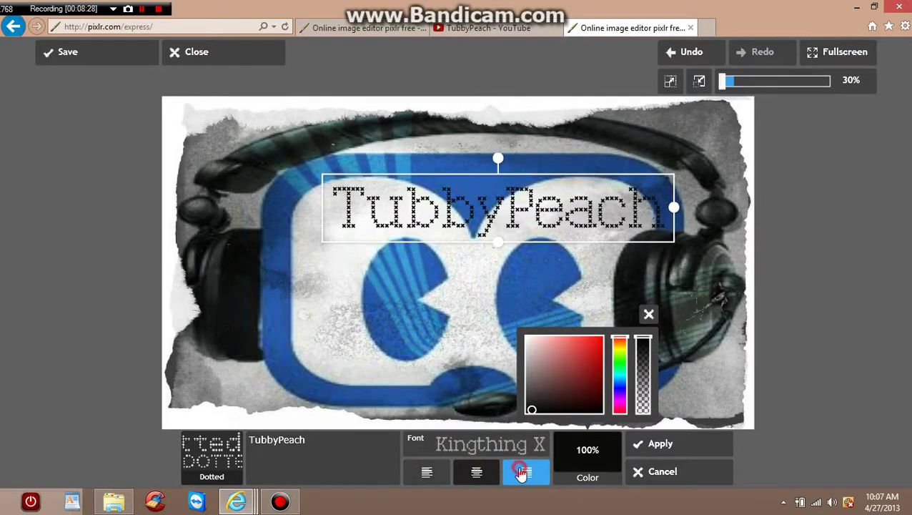
{"action": "left_click", "coordinate": [525, 472]}
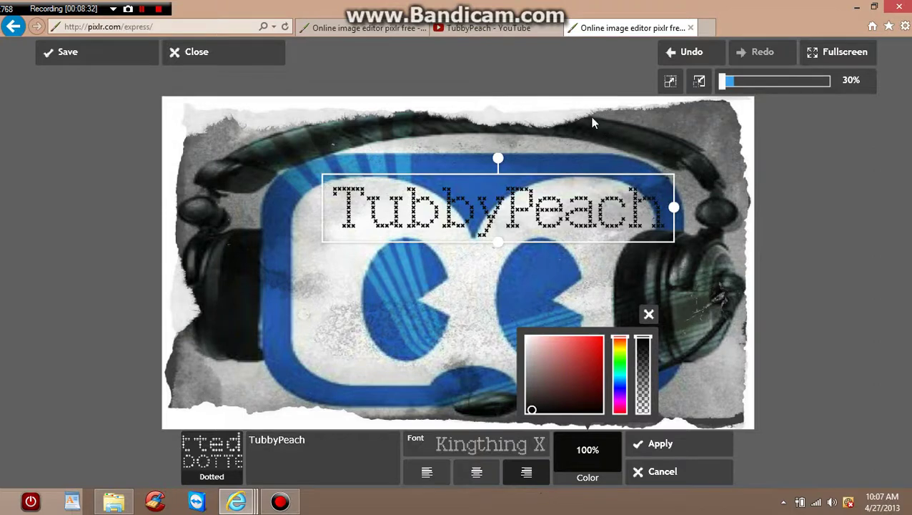
{"action": "left_click", "coordinate": [478, 473]}
{"action": "left_click", "coordinate": [440, 477]}
{"action": "left_click", "coordinate": [477, 474]}
{"action": "left_click", "coordinate": [531, 473]}
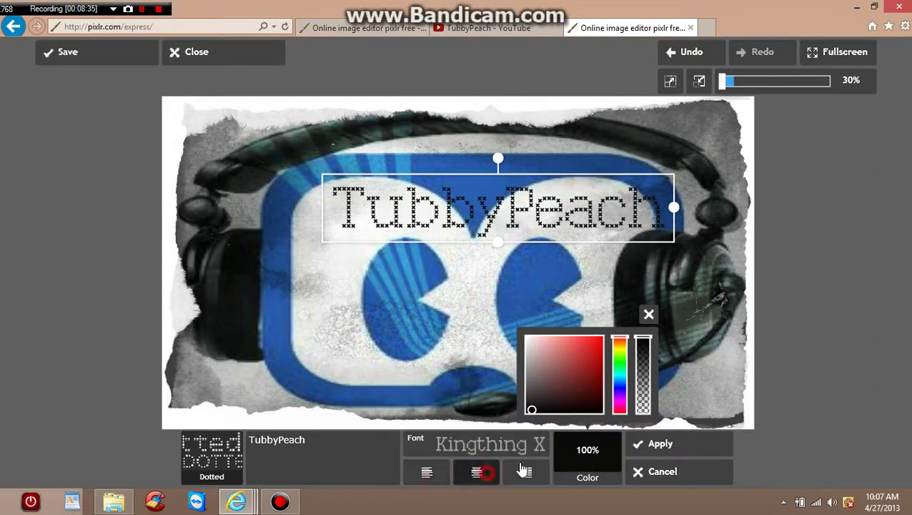
{"action": "left_click_drag", "start_coordinate": [486, 215], "coordinate": [448, 183]}
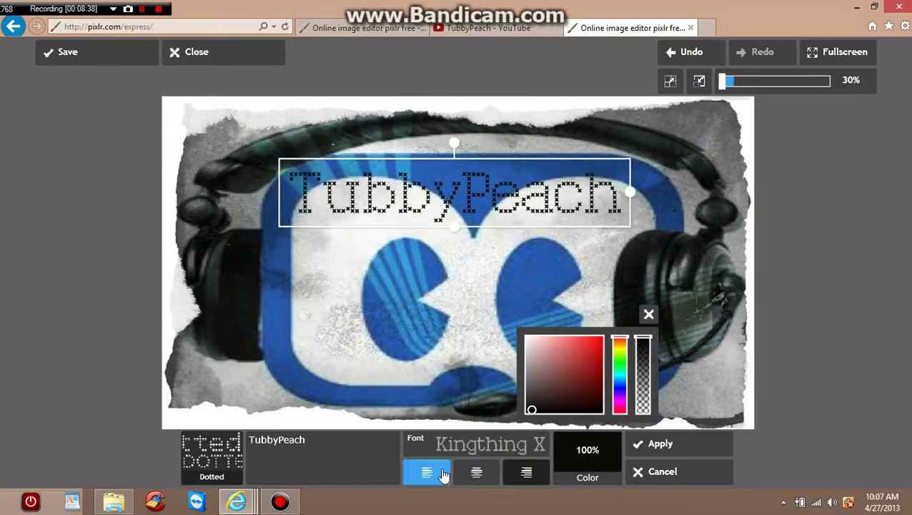
{"action": "left_click", "coordinate": [661, 444]}
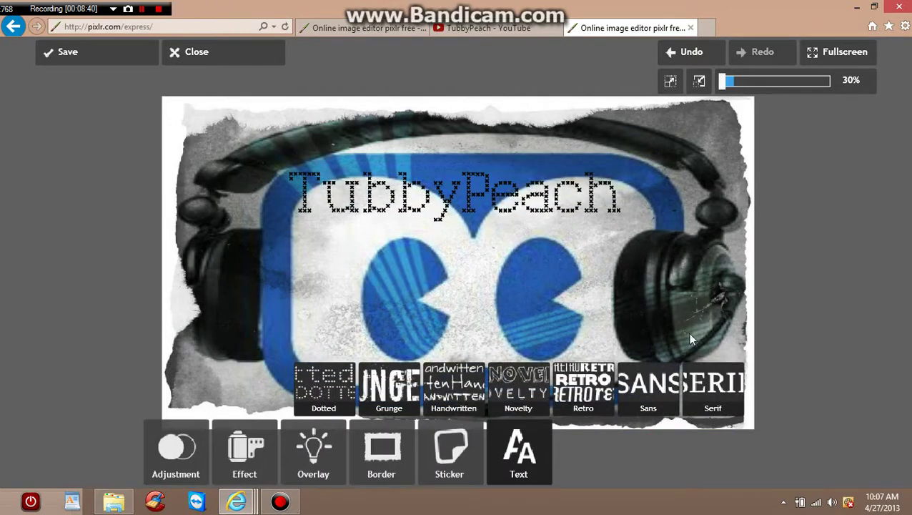
Open Liquify and try bulging the first TubbyPeach letters, then reset the distortion
{"action": "left_click", "coordinate": [195, 479]}
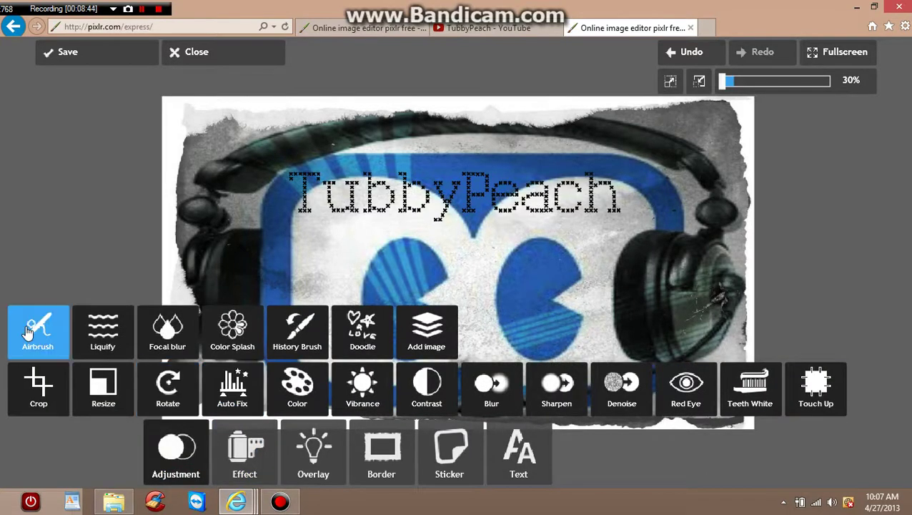
{"action": "left_click", "coordinate": [96, 326]}
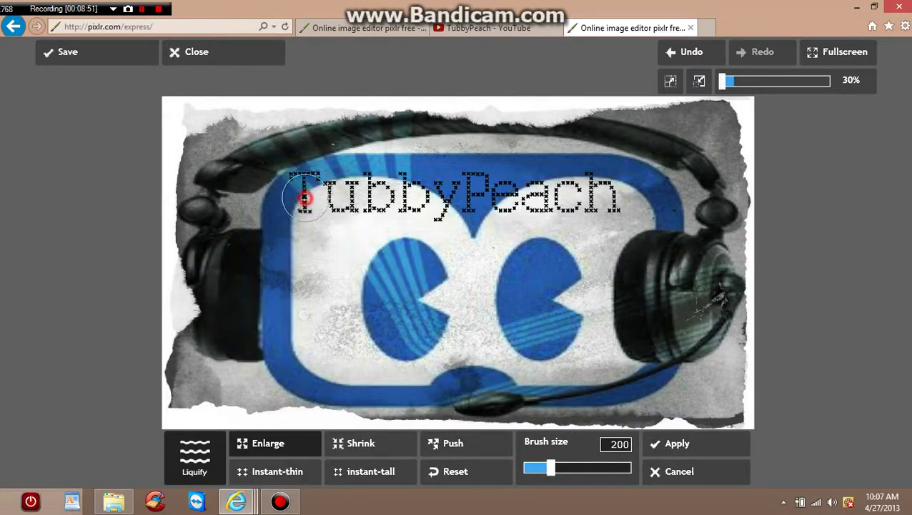
{"action": "left_click_drag", "start_coordinate": [298, 193], "coordinate": [346, 197]}
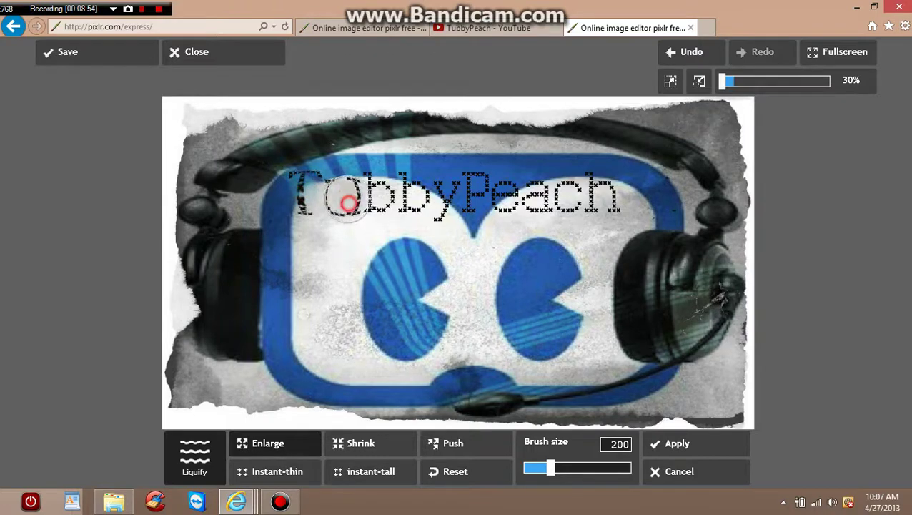
{"action": "left_click", "coordinate": [478, 474]}
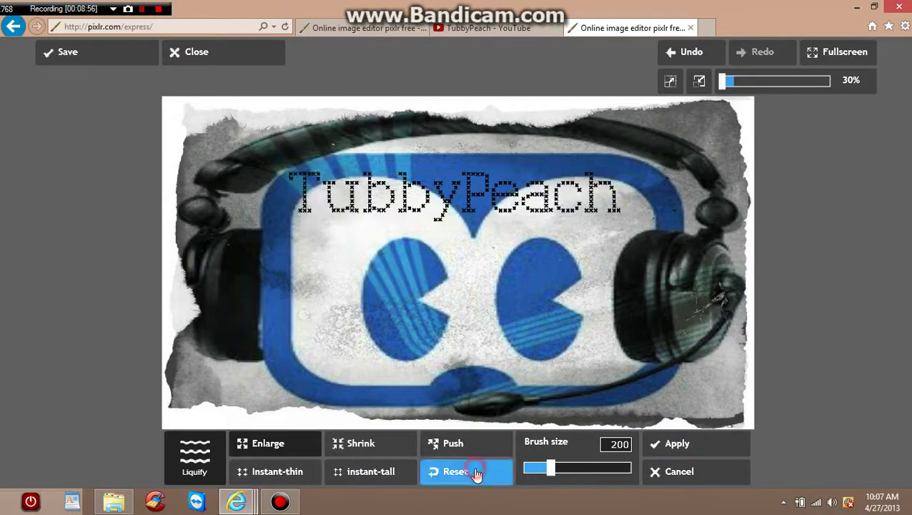
Pinch the TubbyPeach letters, bulge the 'Tu', and apply the liquify warp
{"action": "left_click", "coordinate": [384, 447]}
{"action": "left_click_drag", "start_coordinate": [347, 181], "coordinate": [354, 176]}
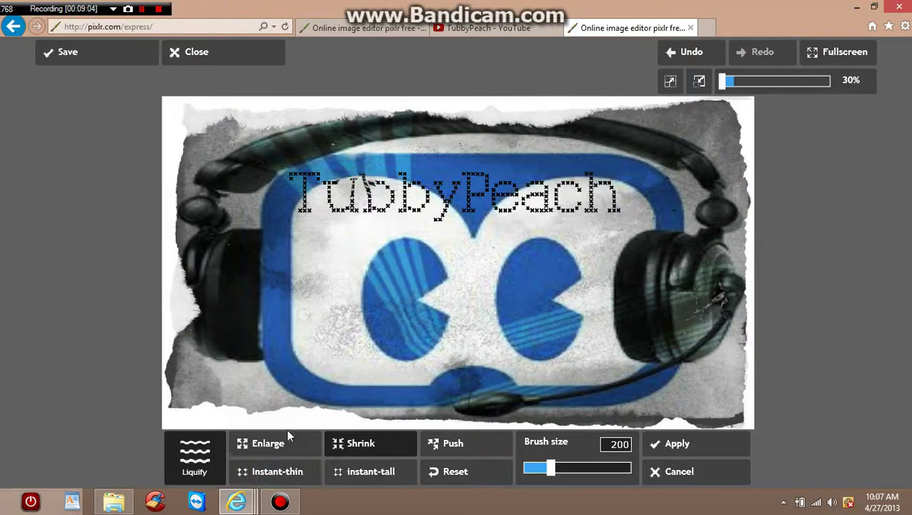
{"action": "left_click", "coordinate": [279, 449]}
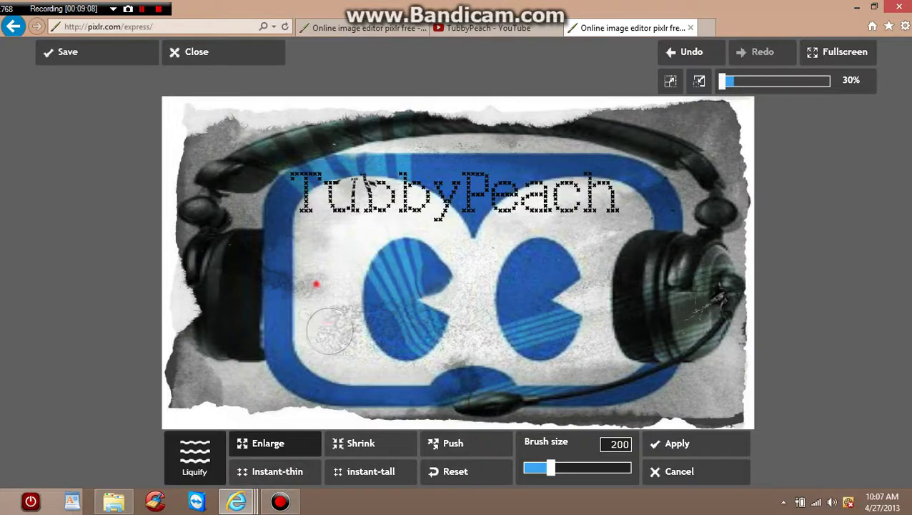
{"action": "left_click_drag", "start_coordinate": [313, 269], "coordinate": [340, 169]}
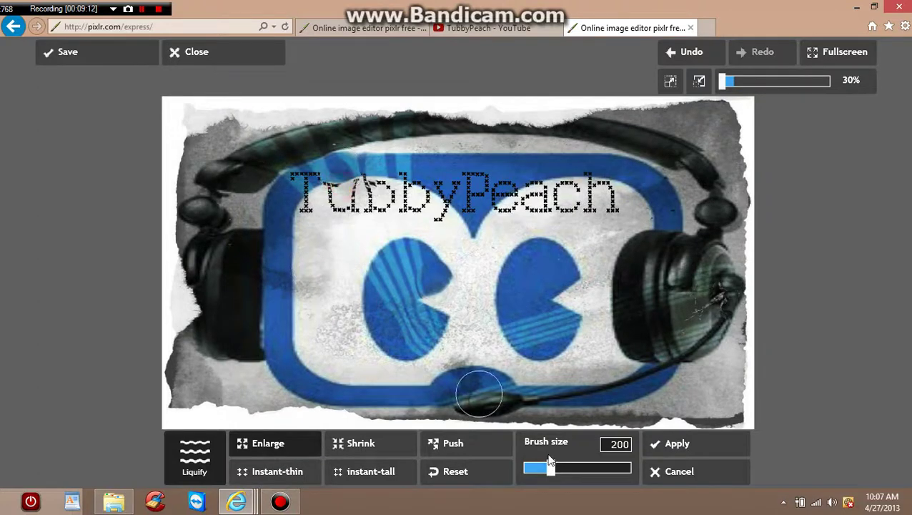
{"action": "left_click", "coordinate": [675, 452]}
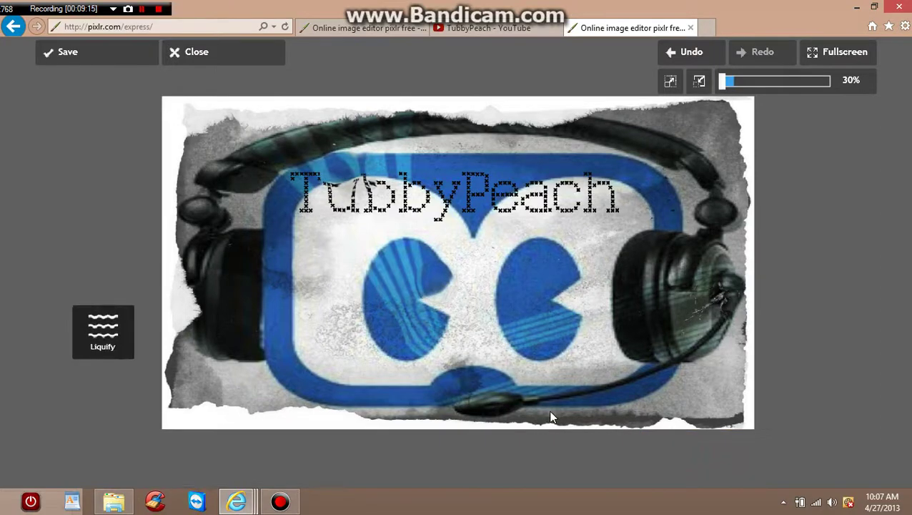